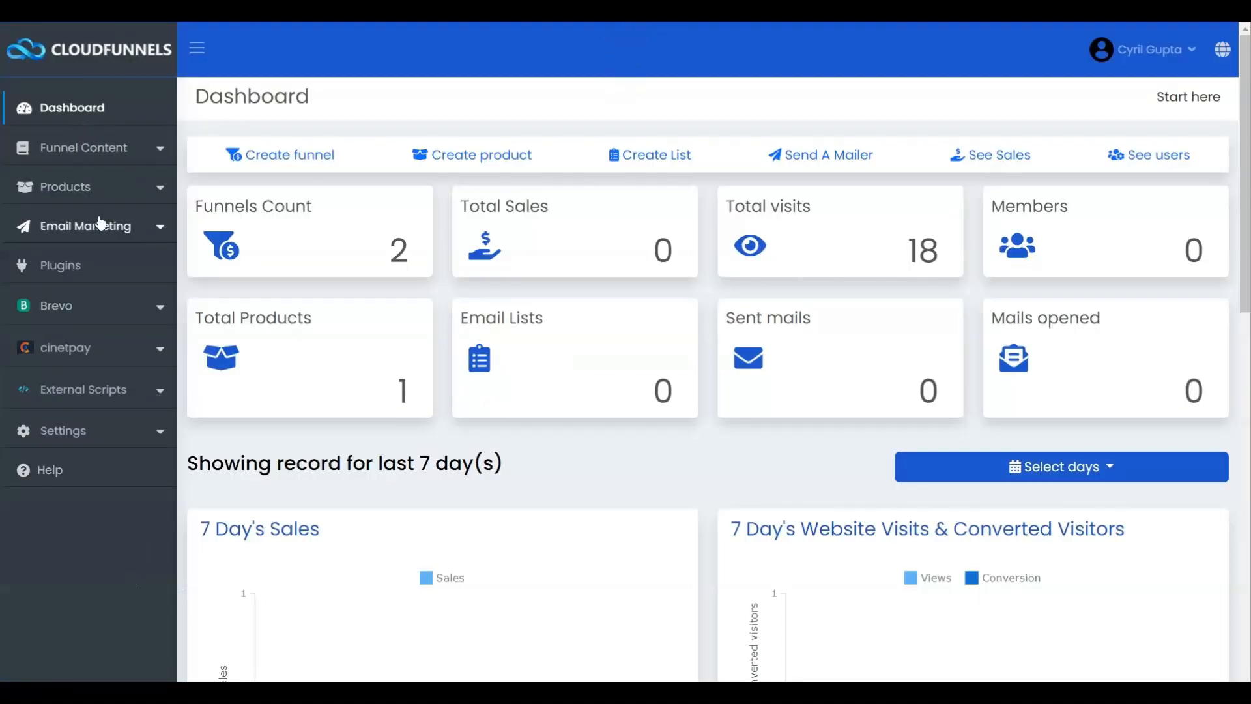
# Step: Generate headlines with the email marketing AI Writer from "The Plant Growth Formula That Will Grow Your Plants 20% Faster"
pyautogui.click(101, 226)
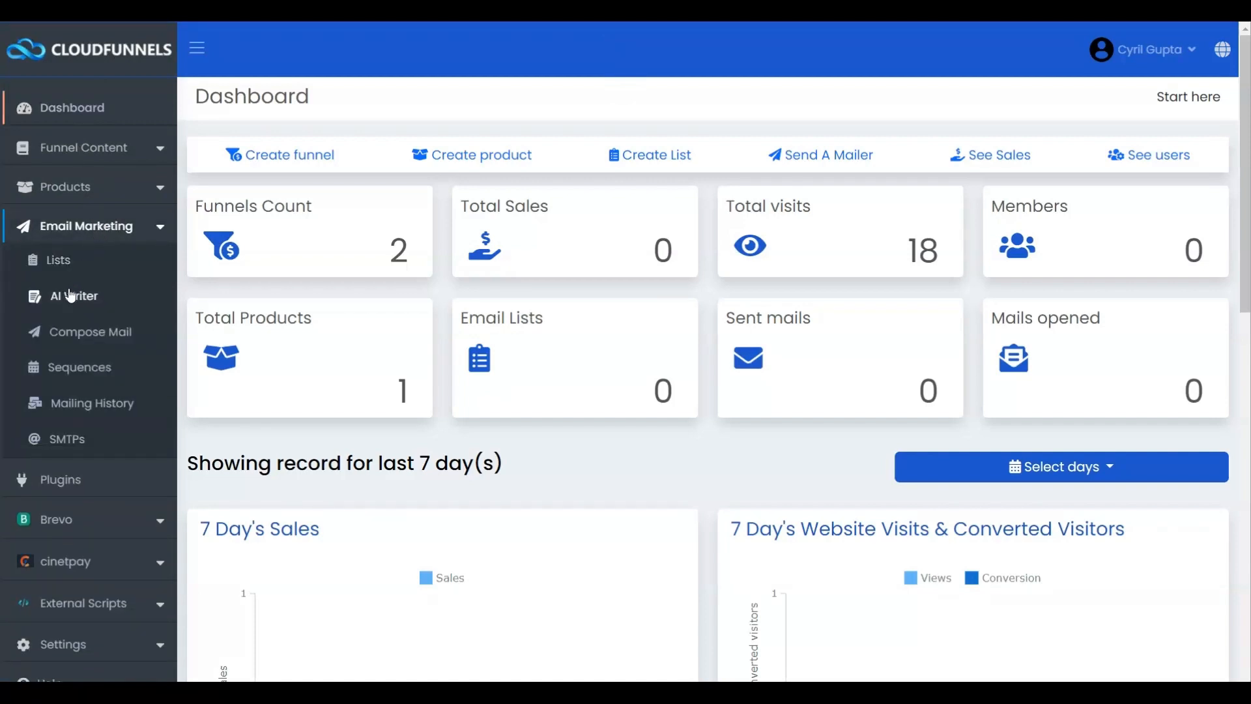
pyautogui.click(71, 297)
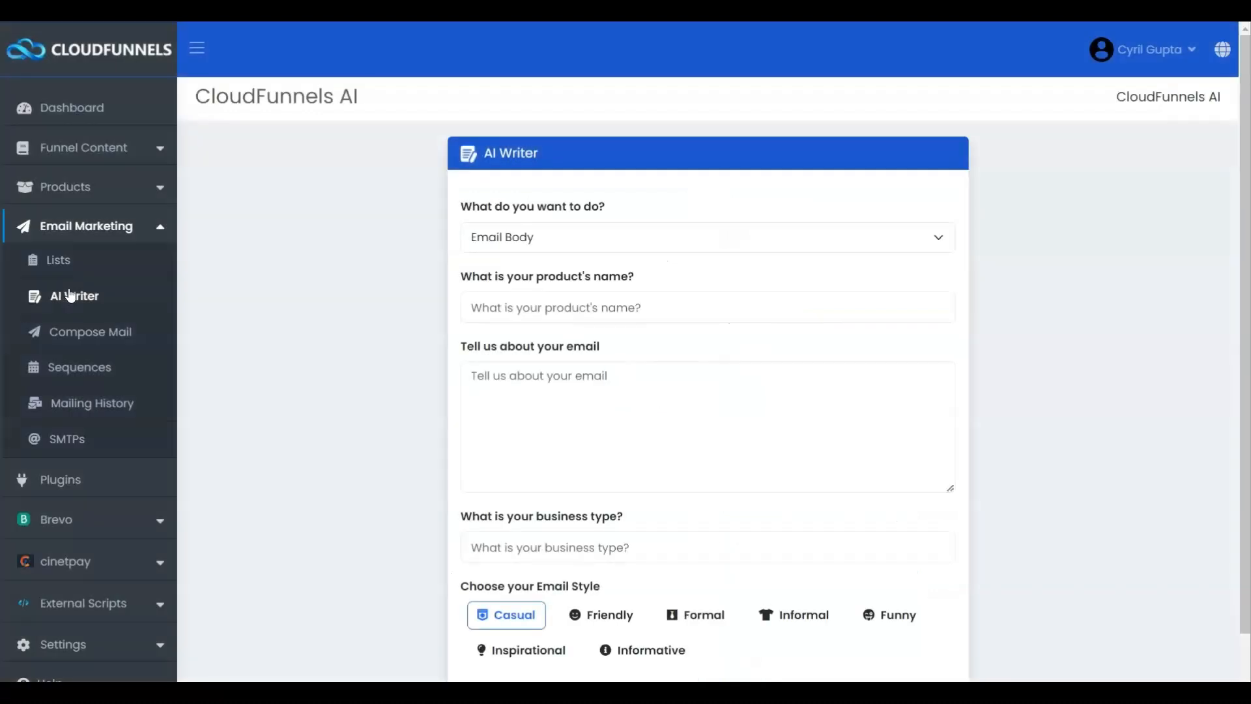
pyautogui.click(501, 240)
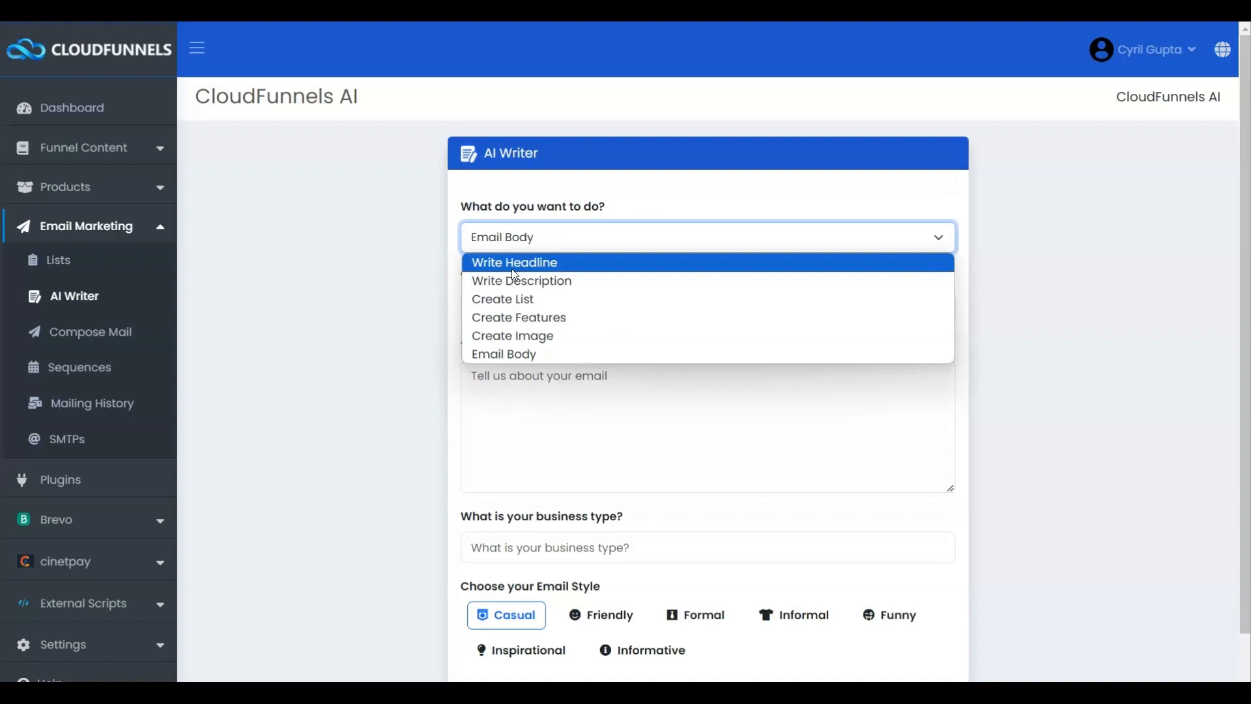
pyautogui.click(515, 264)
pyautogui.click(558, 305)
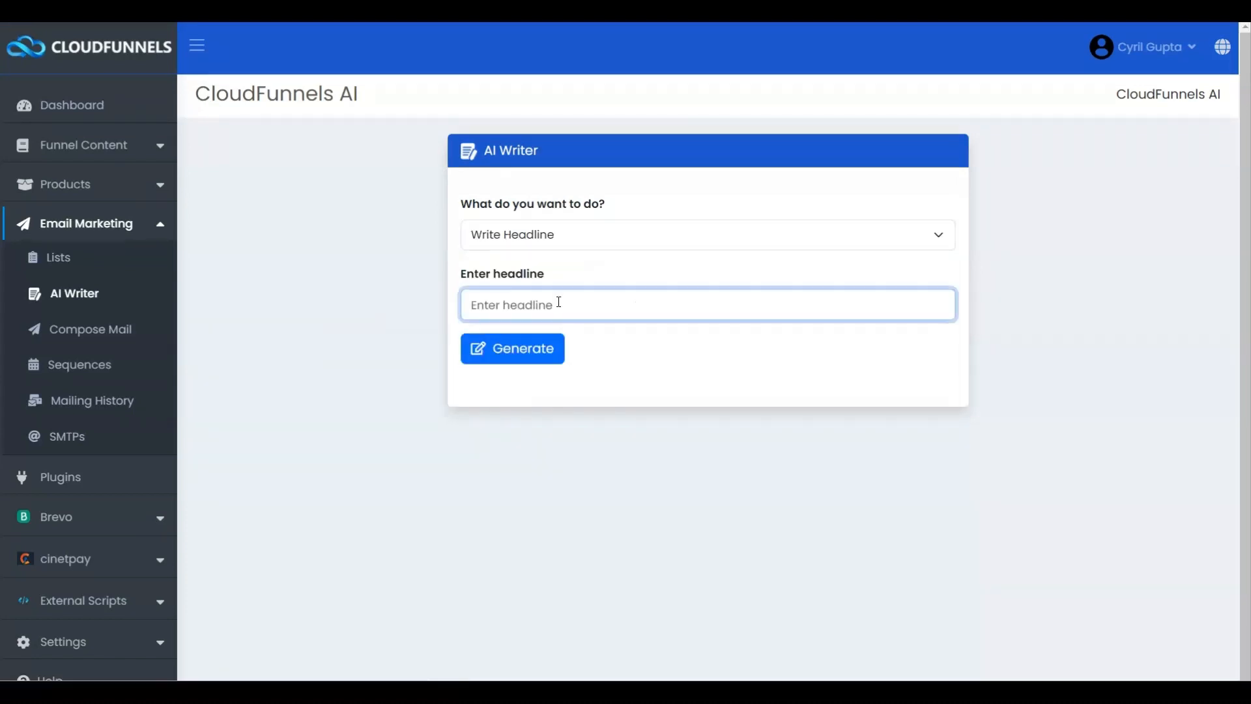
pyautogui.write('The Plant Growth Formula That Will Grow Your Plants 20% Faster')
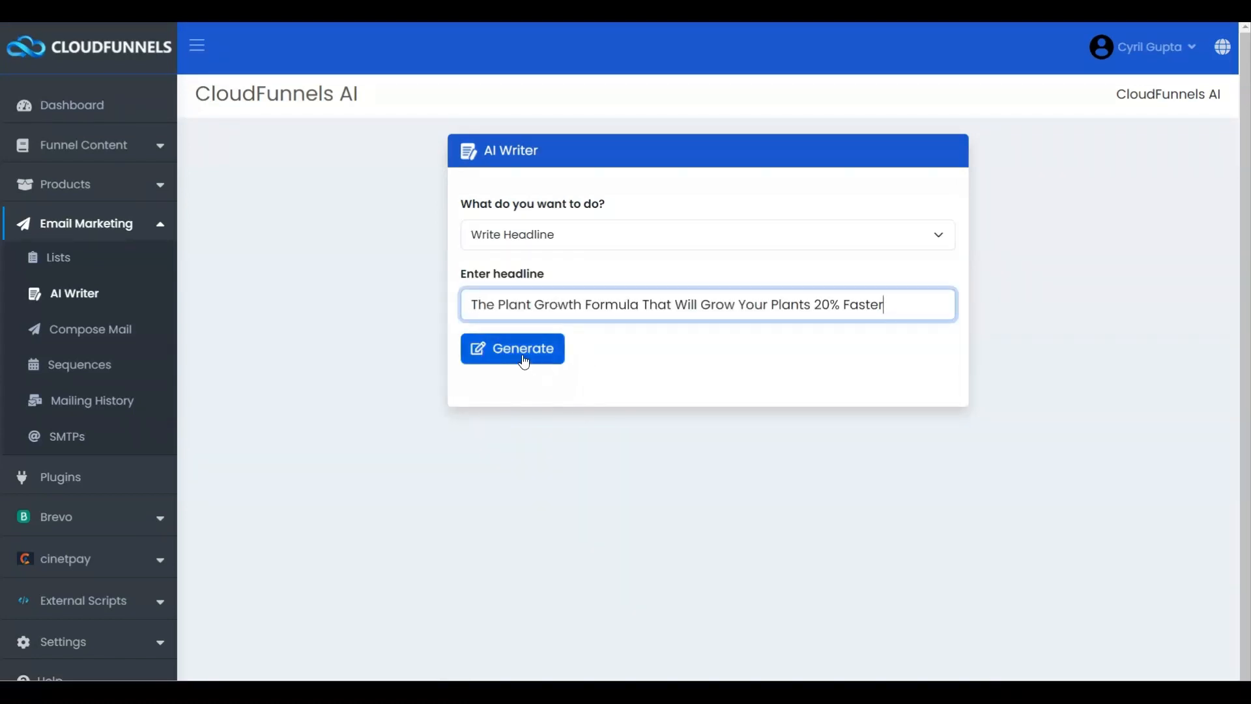
pyautogui.click(522, 353)
pyautogui.click(521, 354)
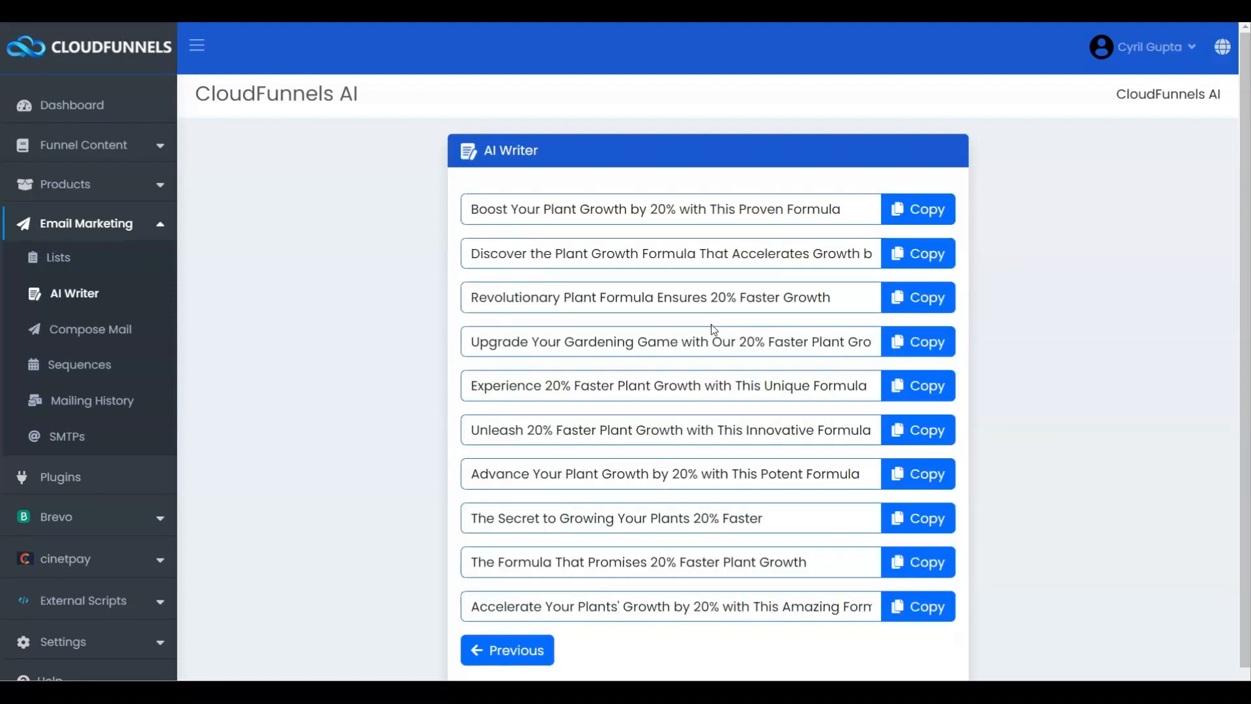
# Step: Copy the headline "Revolutionary Plant Formula Ensures 20% Faster Growth" and return to the AI Writer form
pyautogui.click(921, 302)
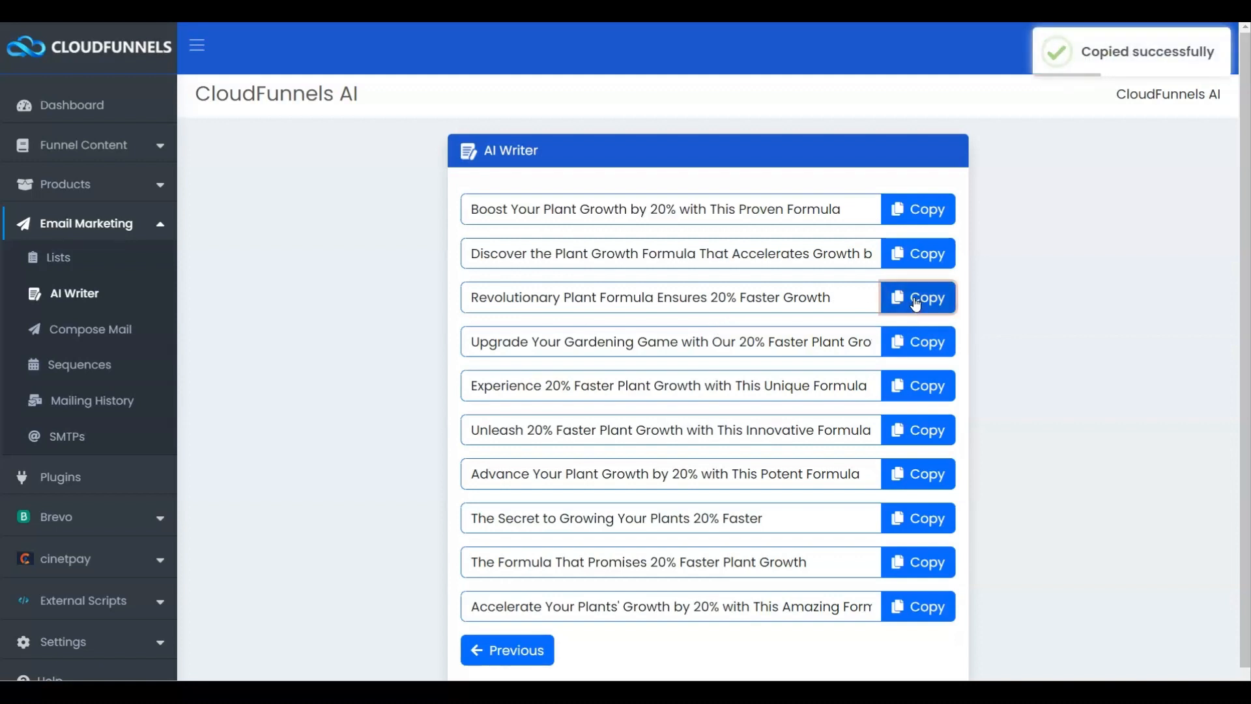
pyautogui.scroll(-1, 811, 415)
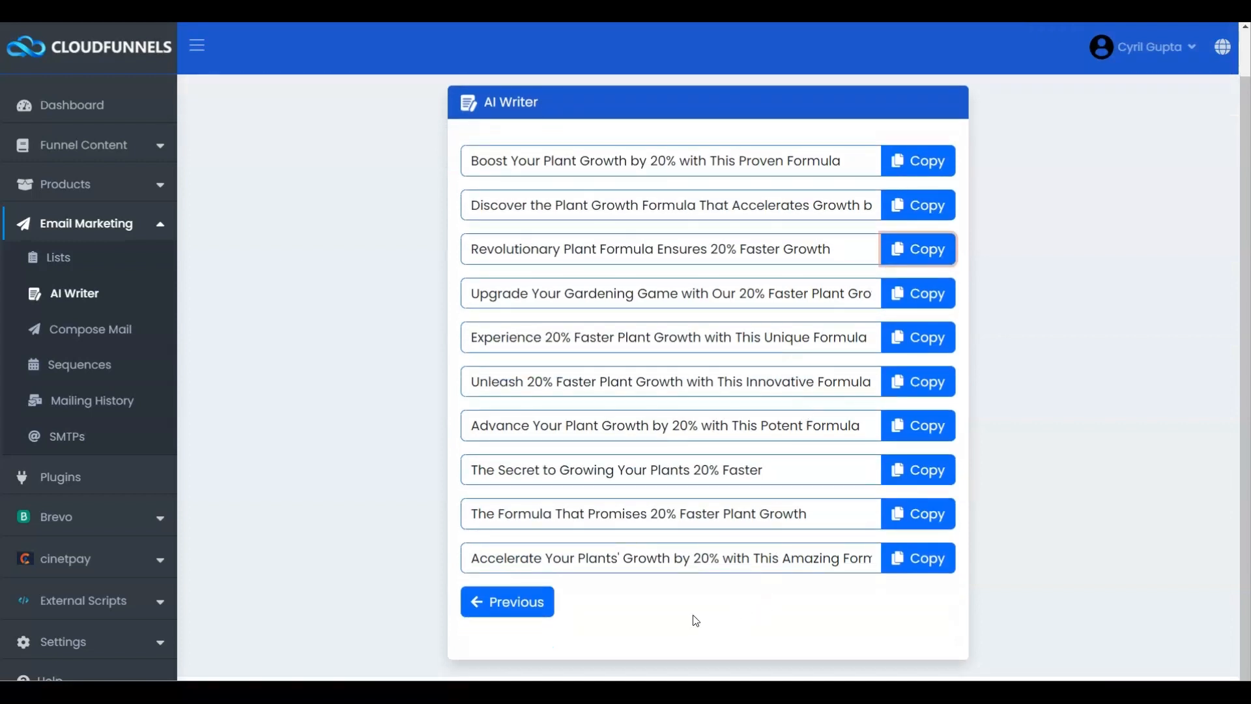
pyautogui.click(514, 602)
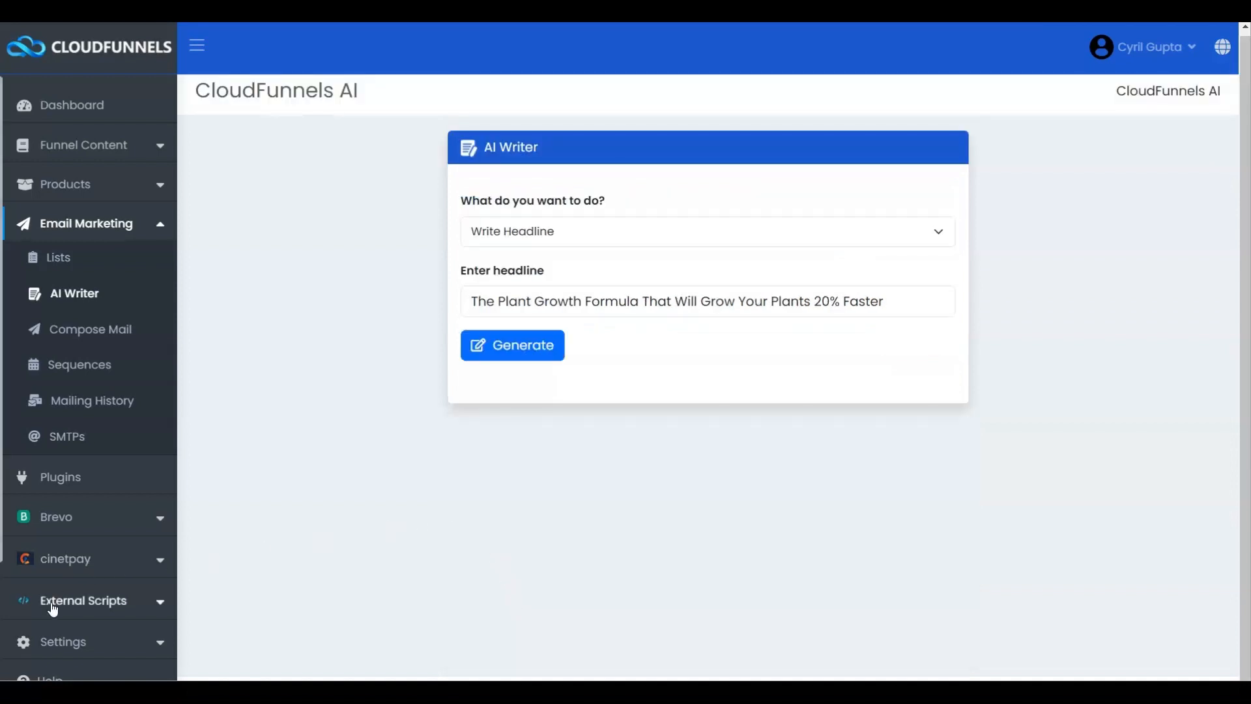
# Step: Generate a description from "A plant growth addition that can be added to water to grow plants faster.", copy it and return
pyautogui.click(563, 238)
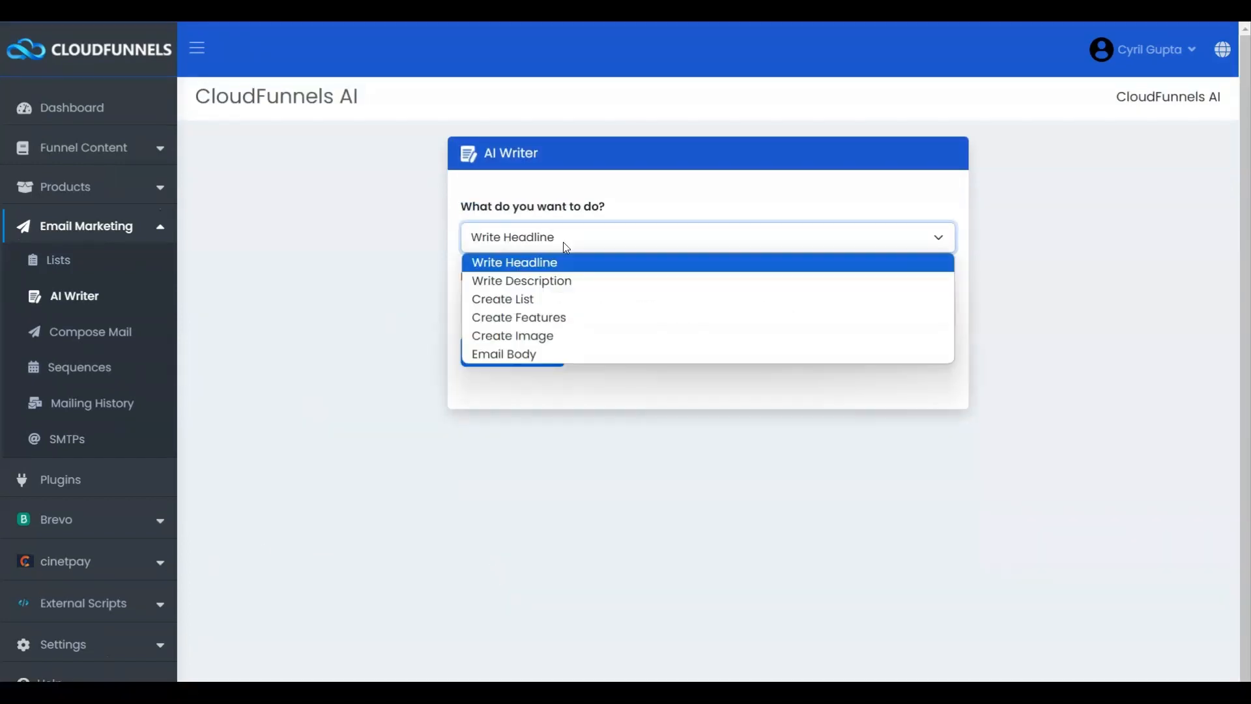
pyautogui.click(566, 282)
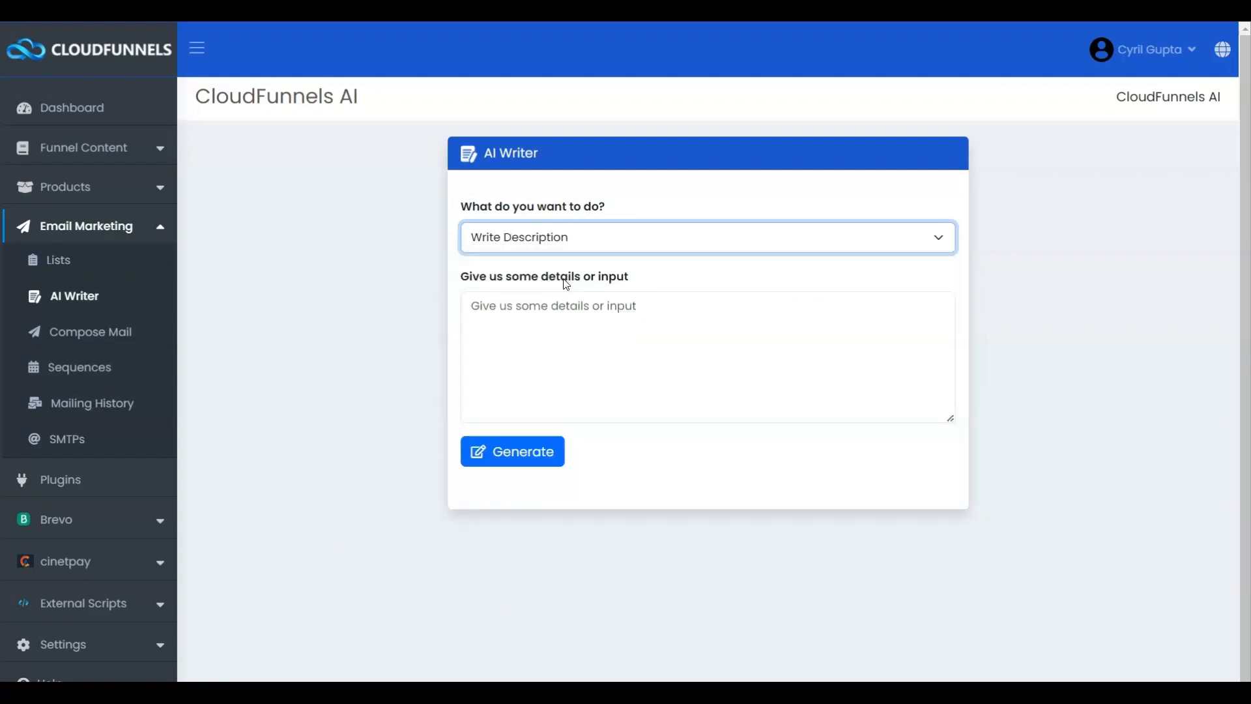
pyautogui.click(520, 308)
pyautogui.hotkey('ctrl', 'v')
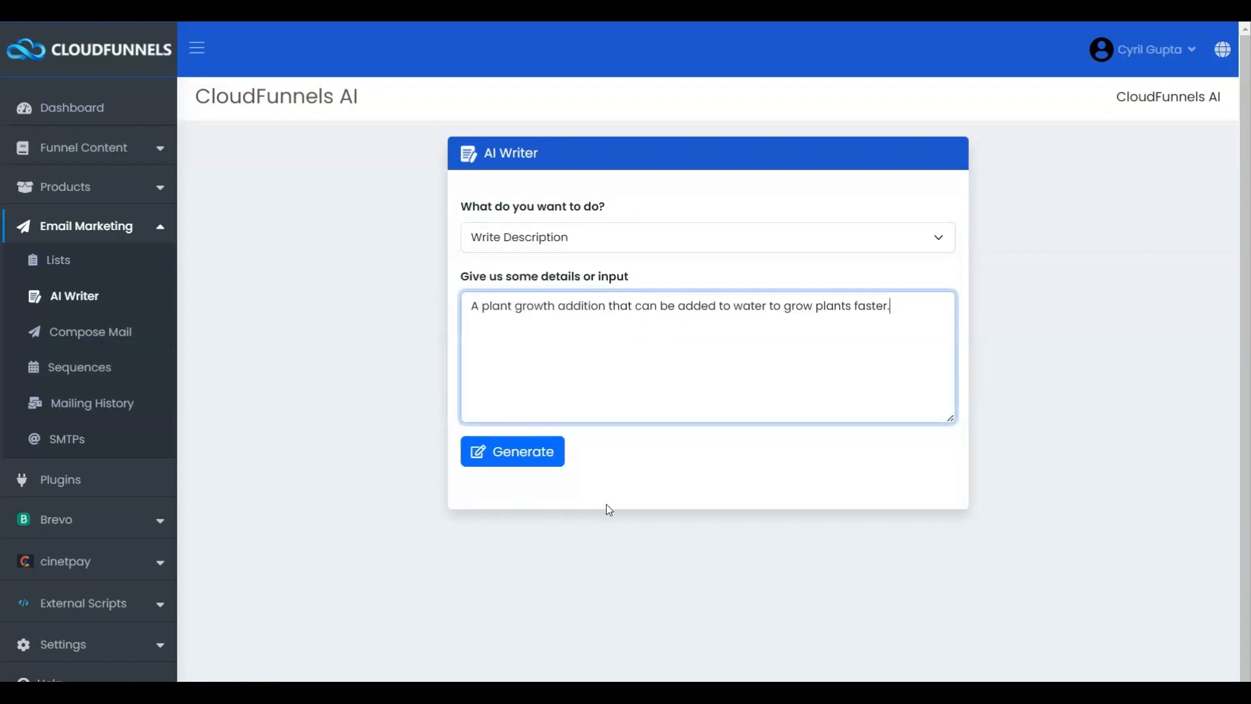
pyautogui.click(542, 452)
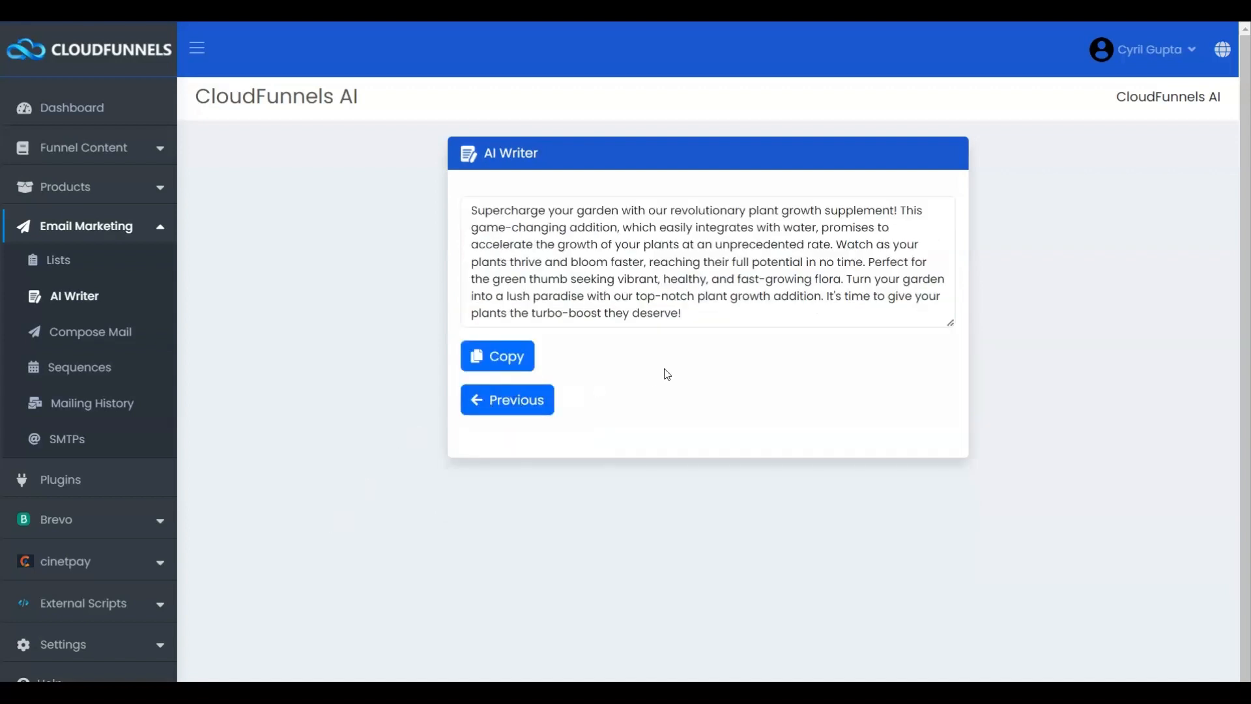
pyautogui.click(497, 357)
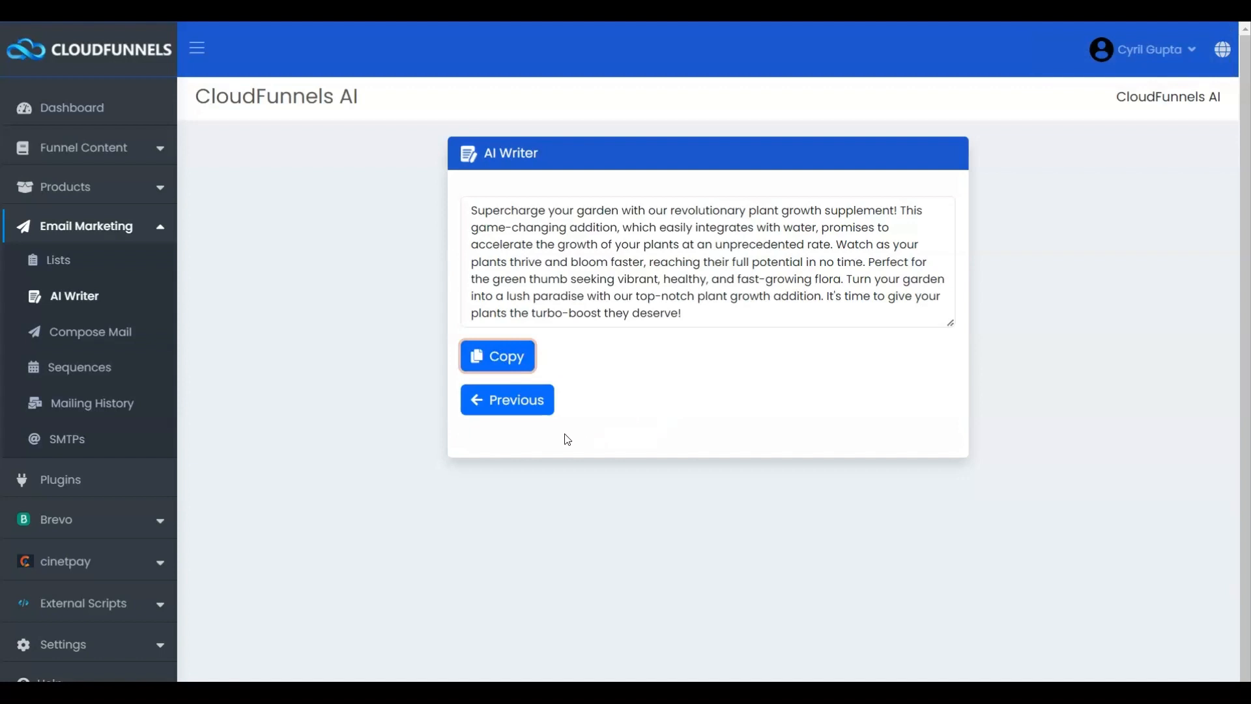
pyautogui.click(515, 403)
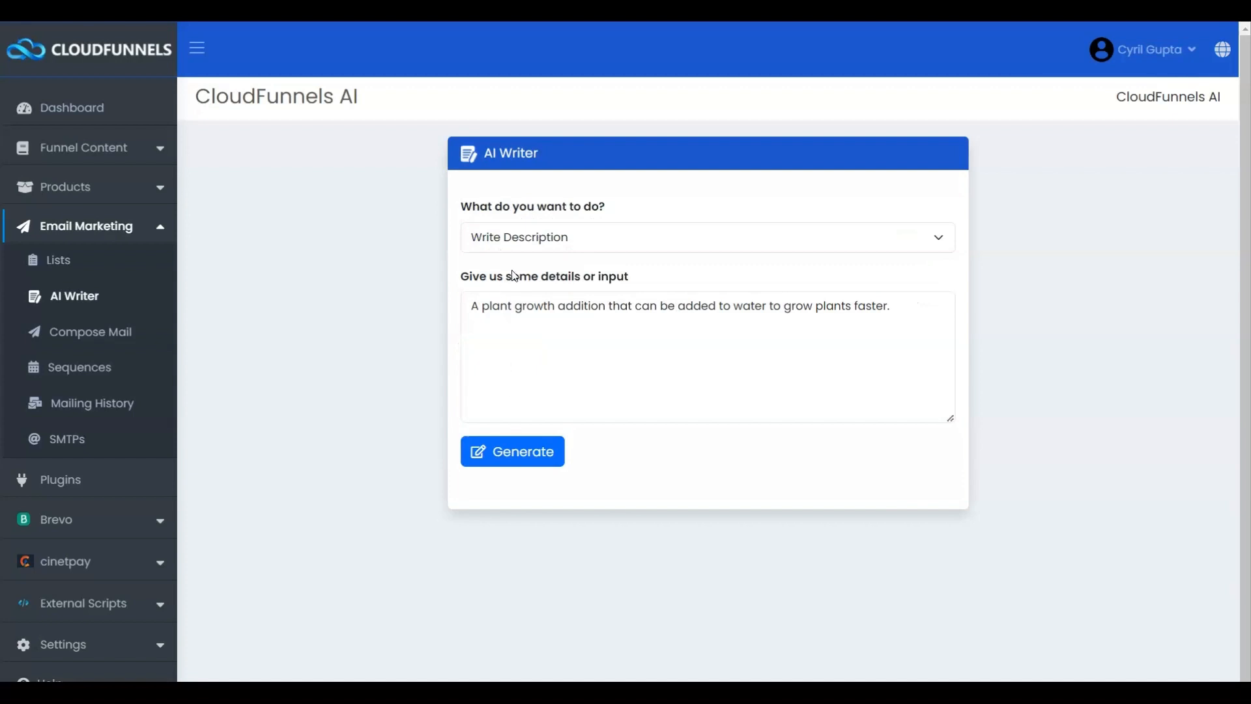
# Step: Generate a list from "Reasons Why You Should Buy a Plant Growth Formula", copy it and return to the form
pyautogui.click(534, 245)
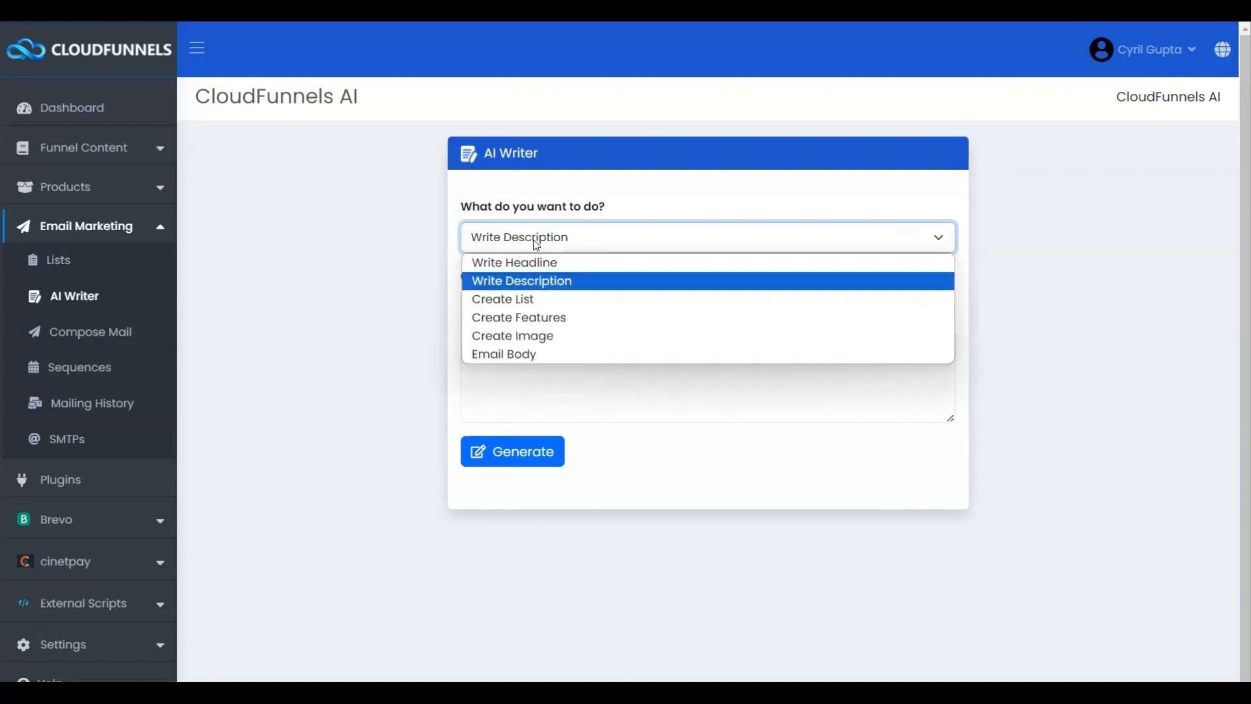
pyautogui.click(529, 302)
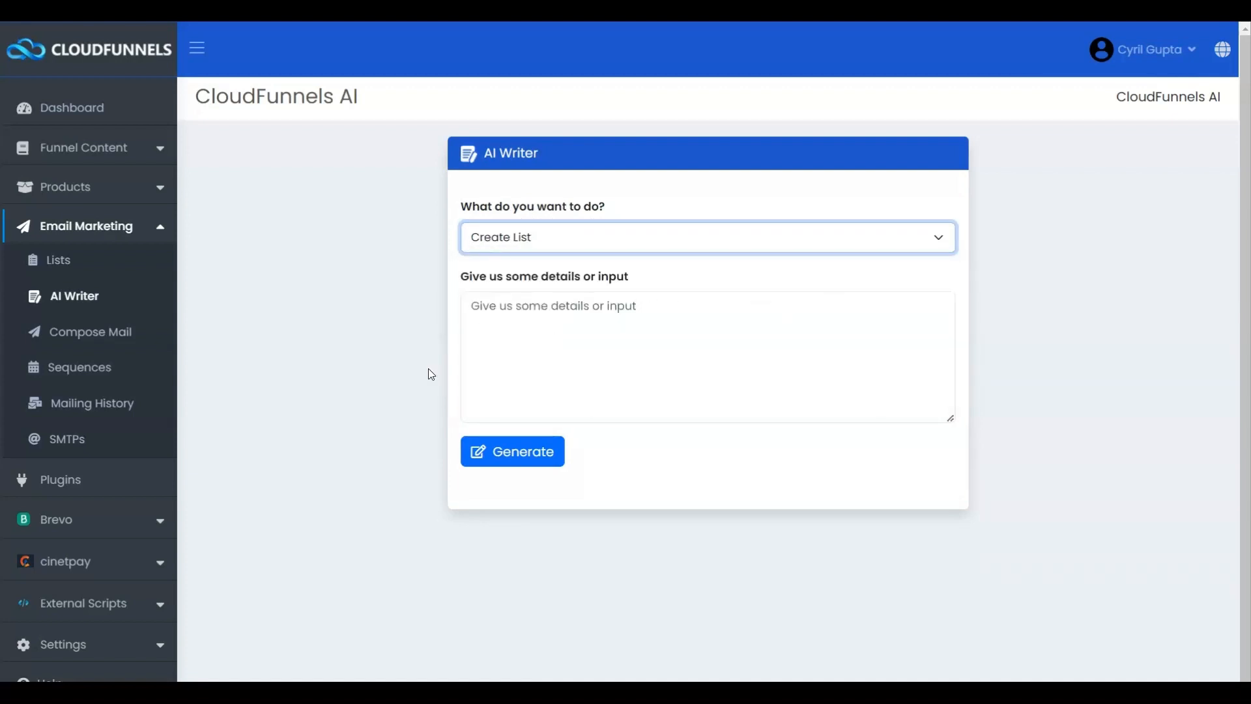
pyautogui.click(539, 307)
pyautogui.hotkey('ctrl', 'v')
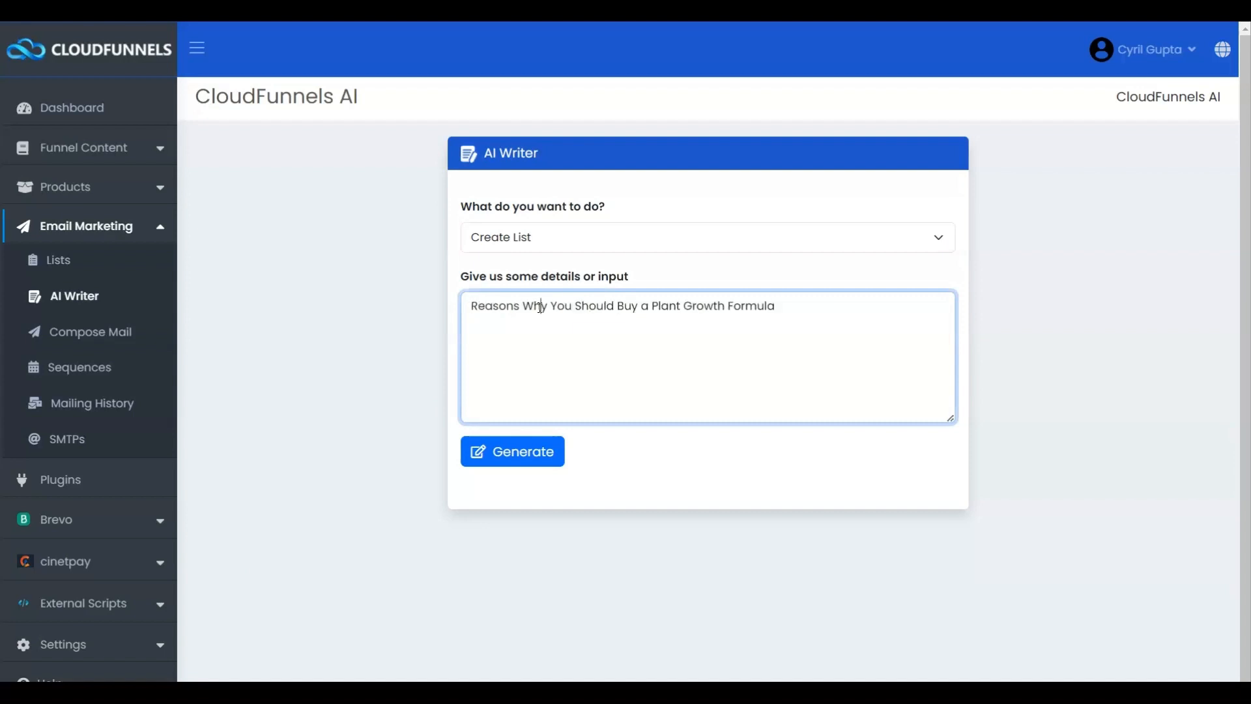
pyautogui.click(527, 459)
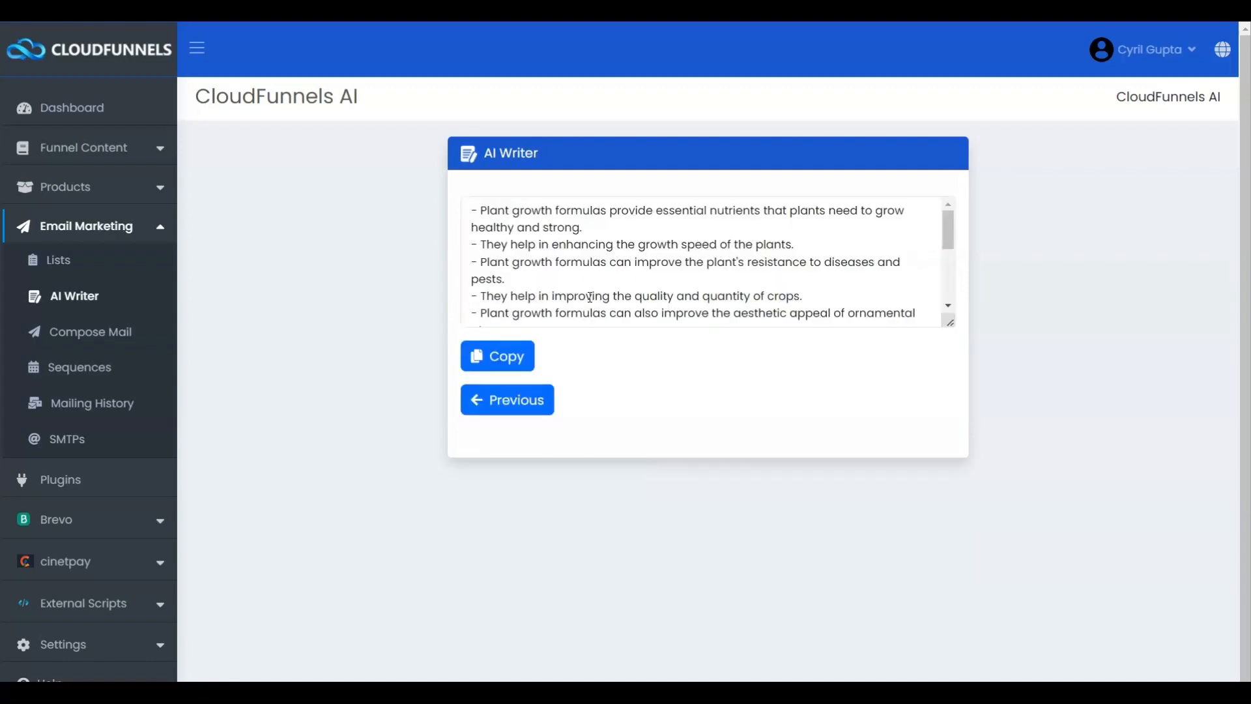
pyautogui.click(490, 357)
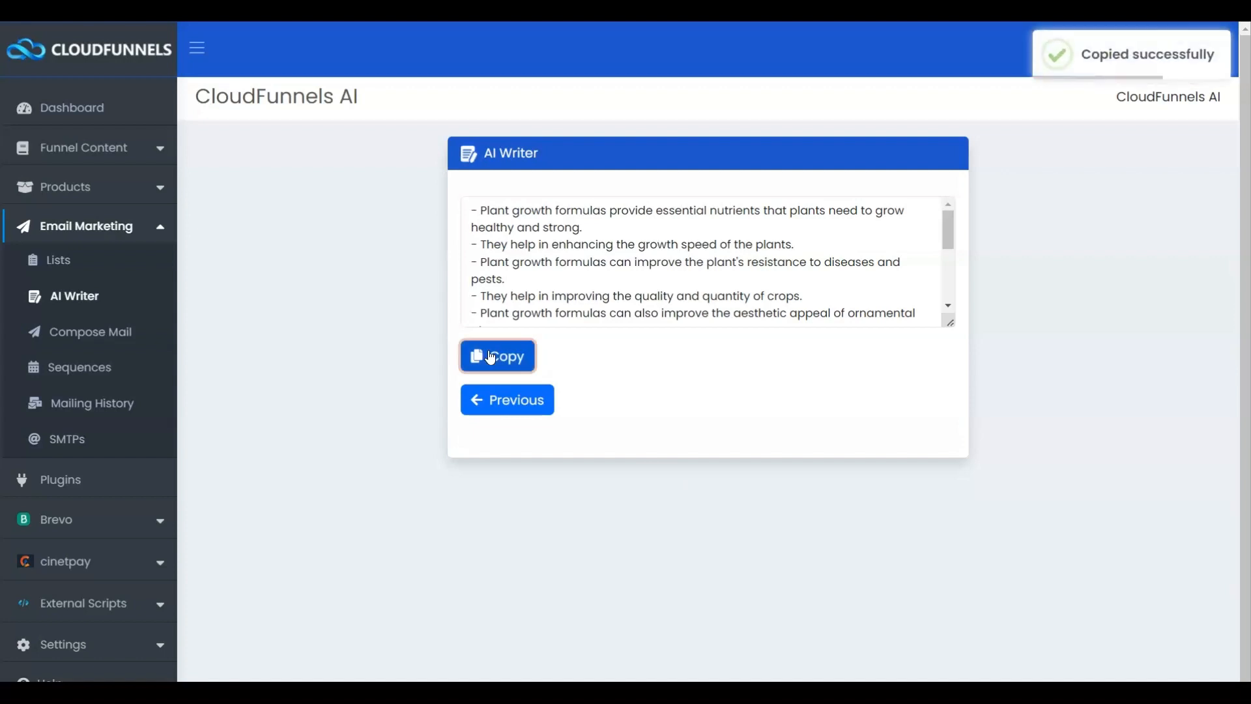
pyautogui.click(503, 403)
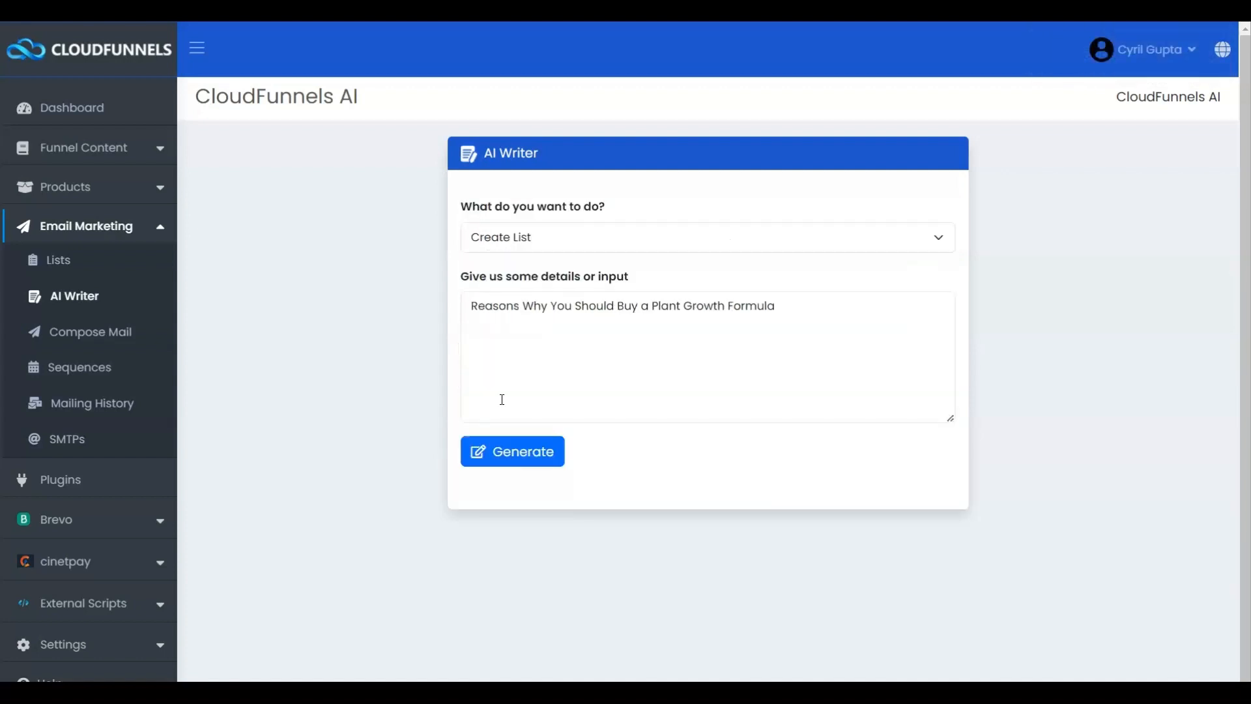
# Step: Generate and copy features from "plant growth formula has high-quality phosphorus and other micronutrients for plants. Causes plants to grow 20% faster. Results in bigger, brighter flowers"
pyautogui.click(586, 246)
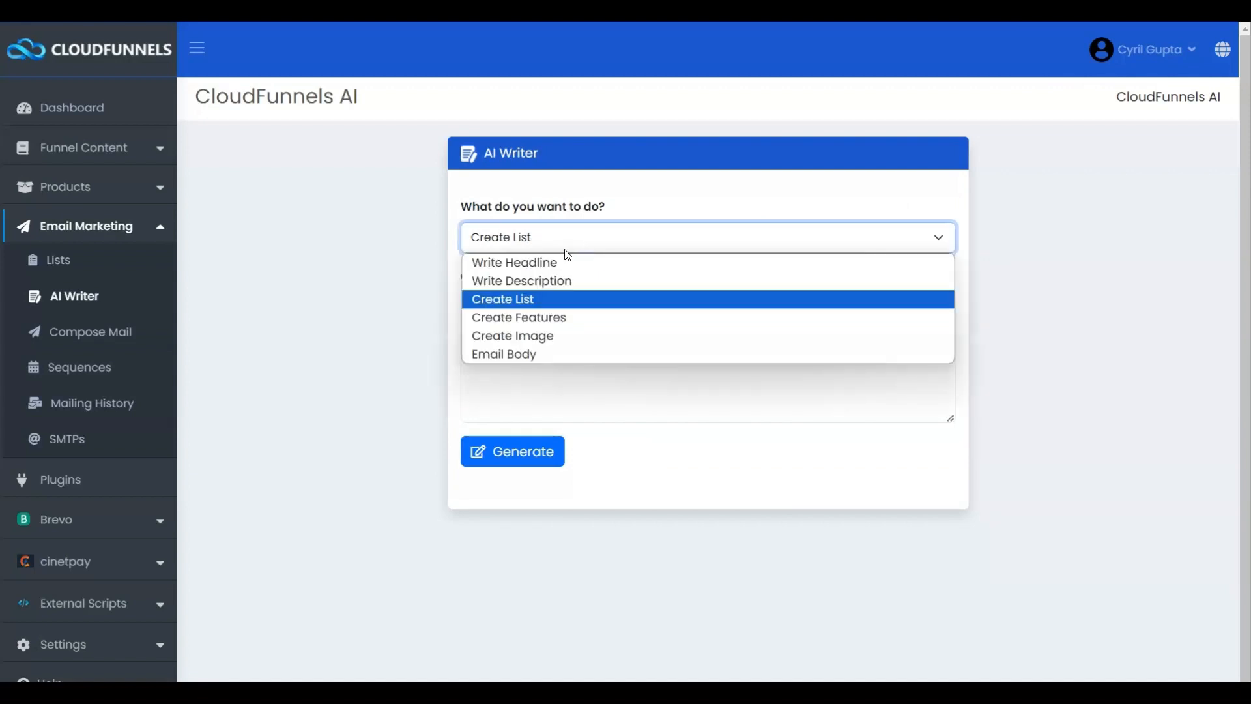
pyautogui.click(517, 317)
pyautogui.click(540, 305)
pyautogui.hotkey('ctrl', 'v')
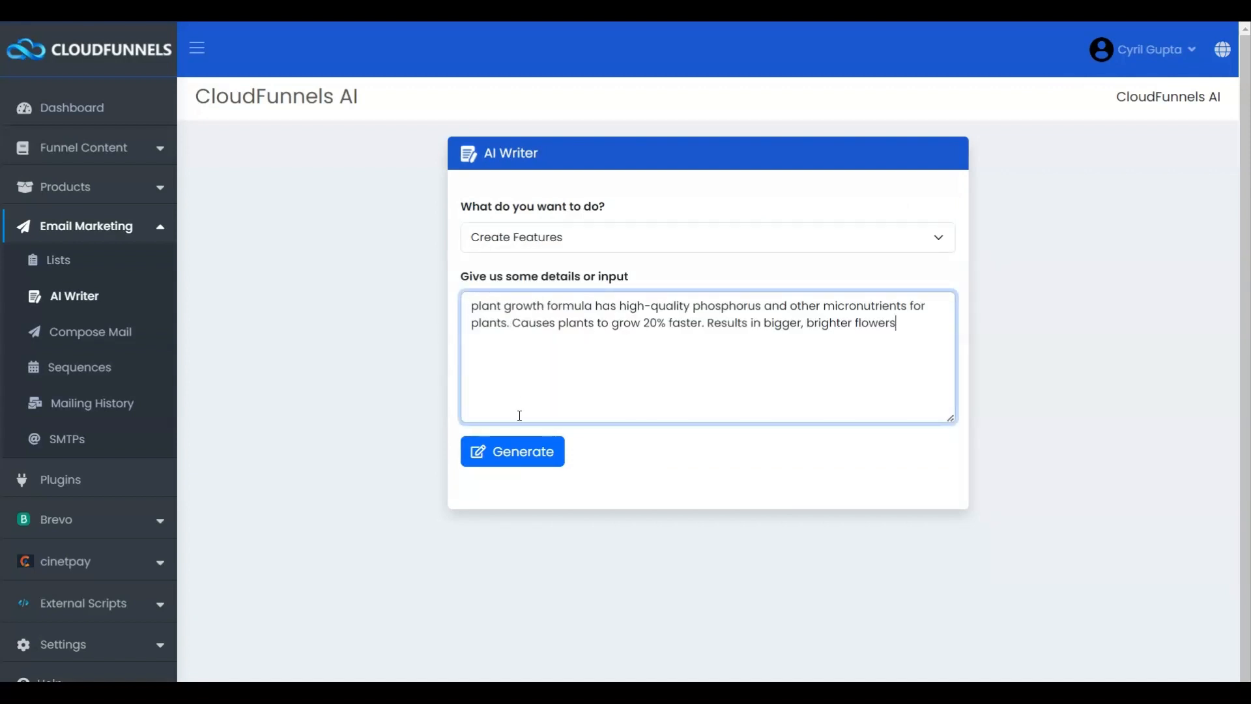
pyautogui.click(521, 451)
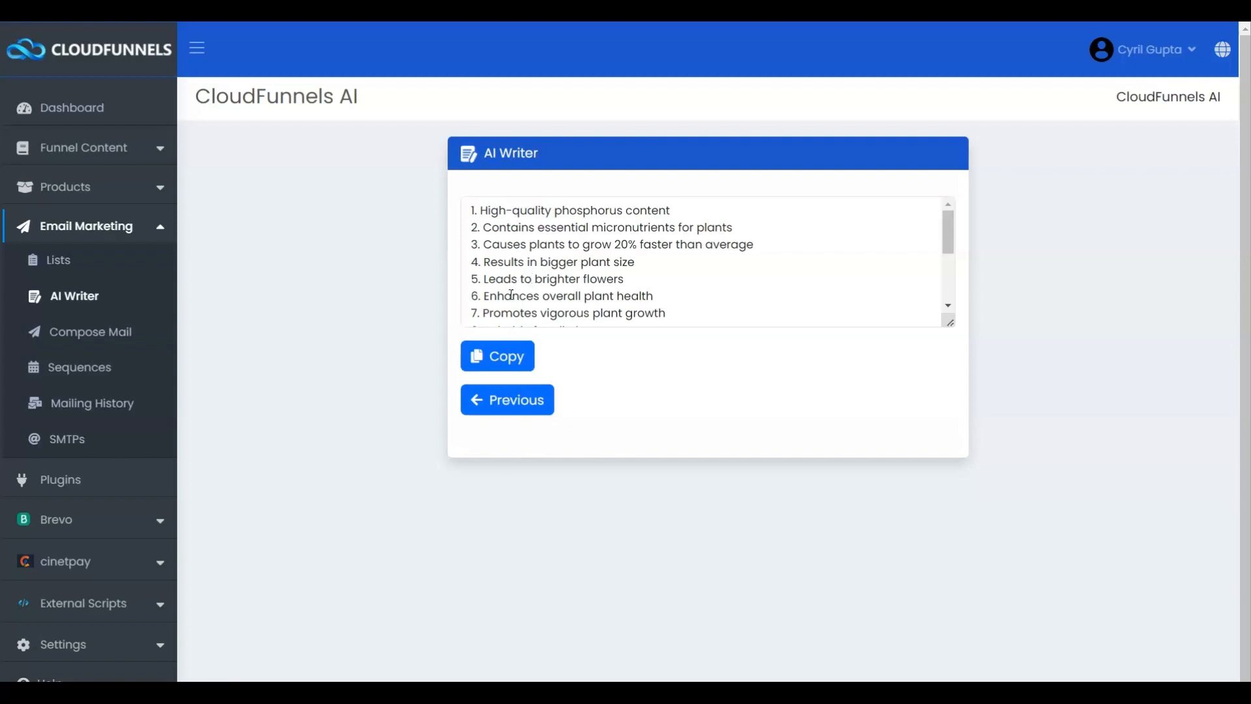
pyautogui.click(503, 363)
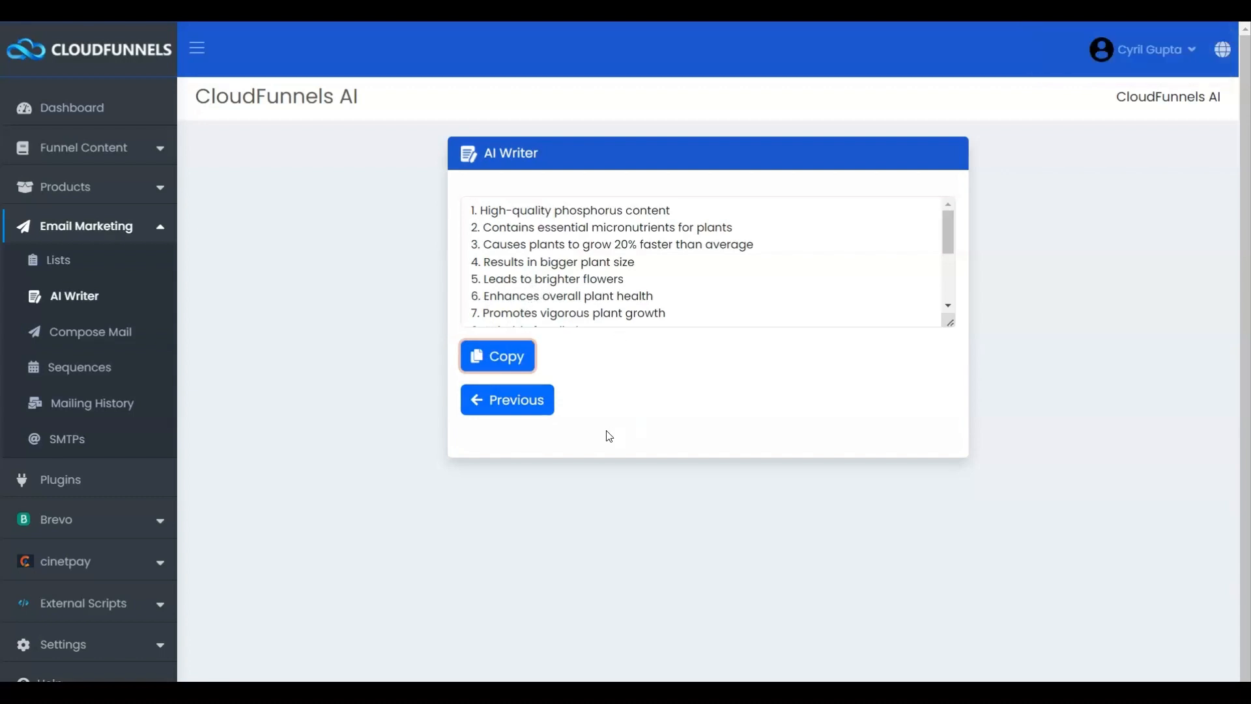
pyautogui.click(515, 402)
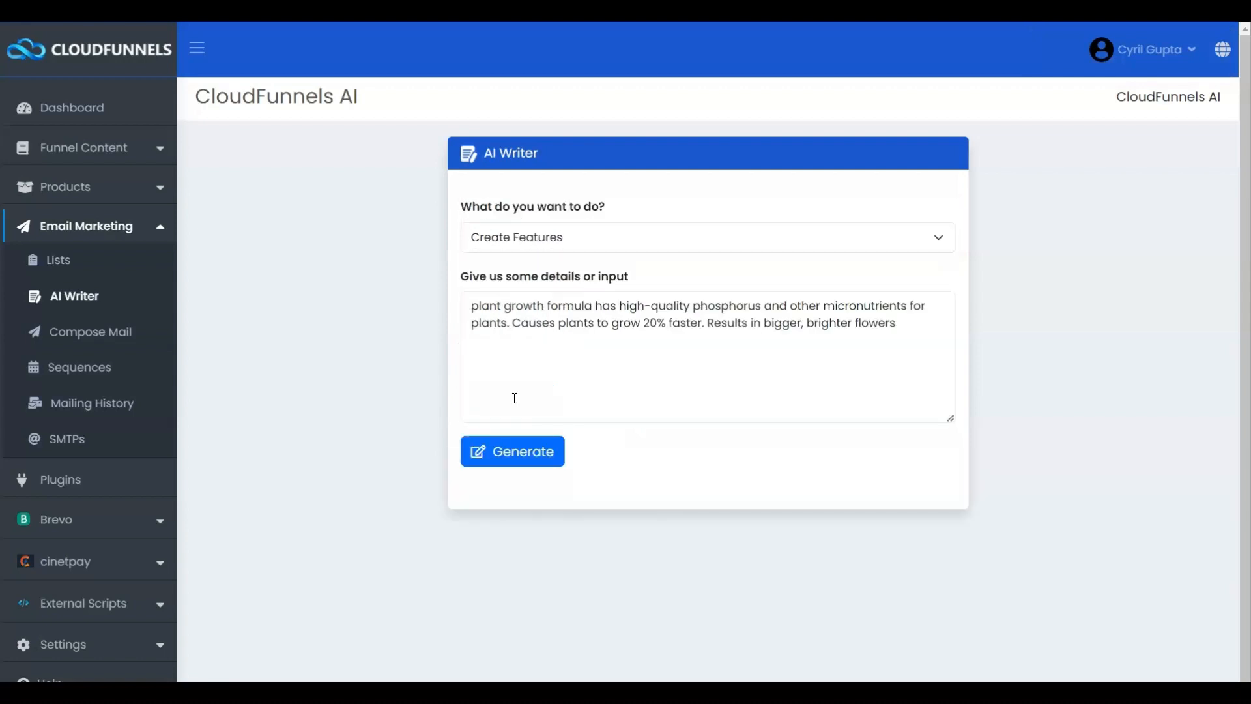
# Step: Generate a Cartoon image from the details "A happy plant.", download it and return to the form
pyautogui.click(736, 245)
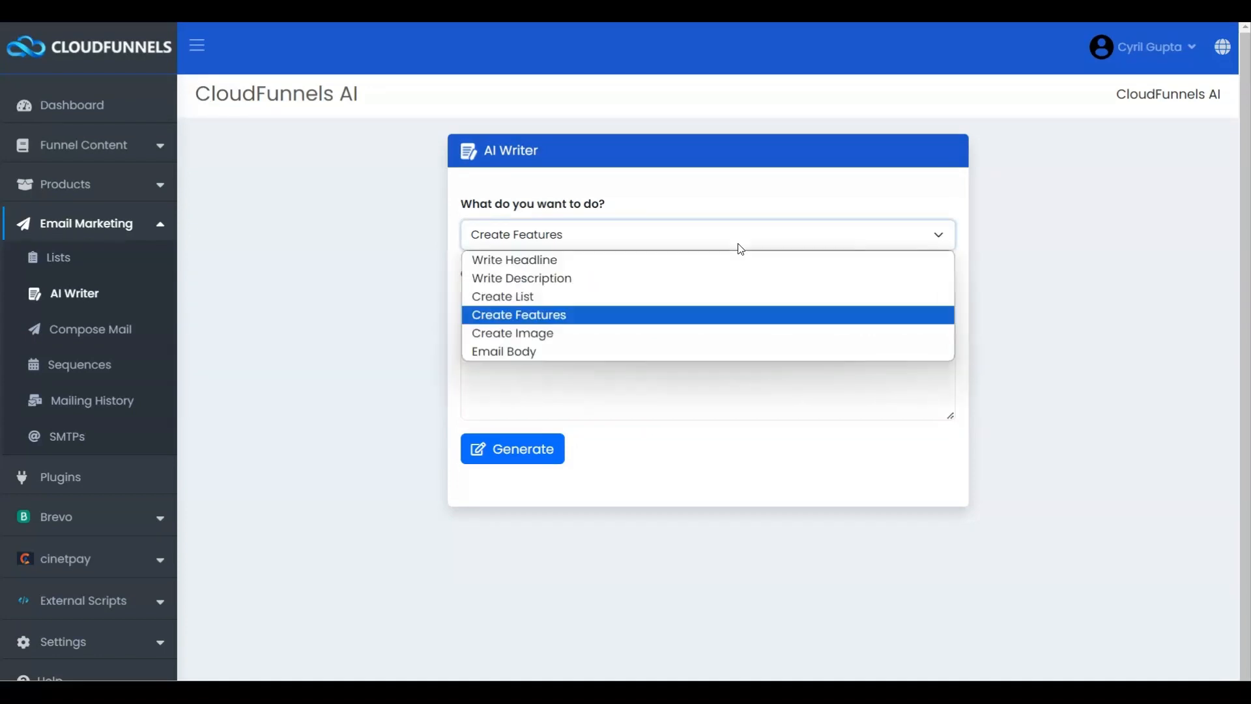
pyautogui.click(580, 333)
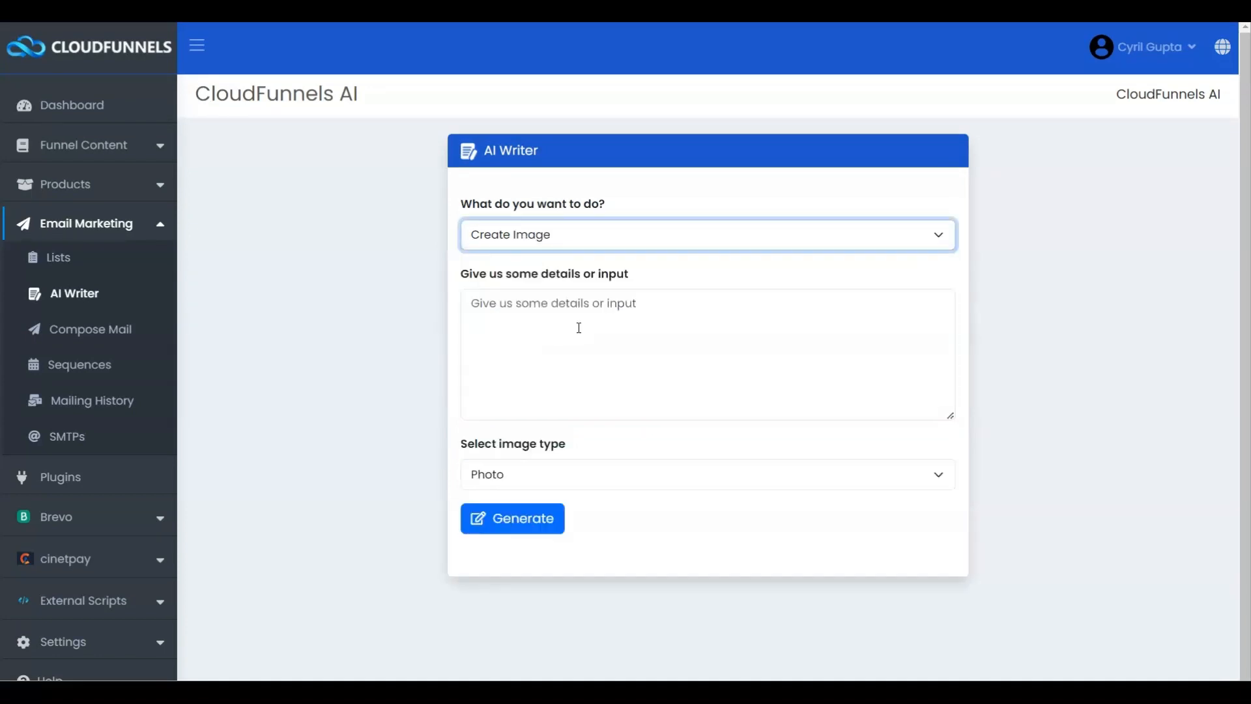
pyautogui.click(543, 299)
pyautogui.hotkey('ctrl', 'v')
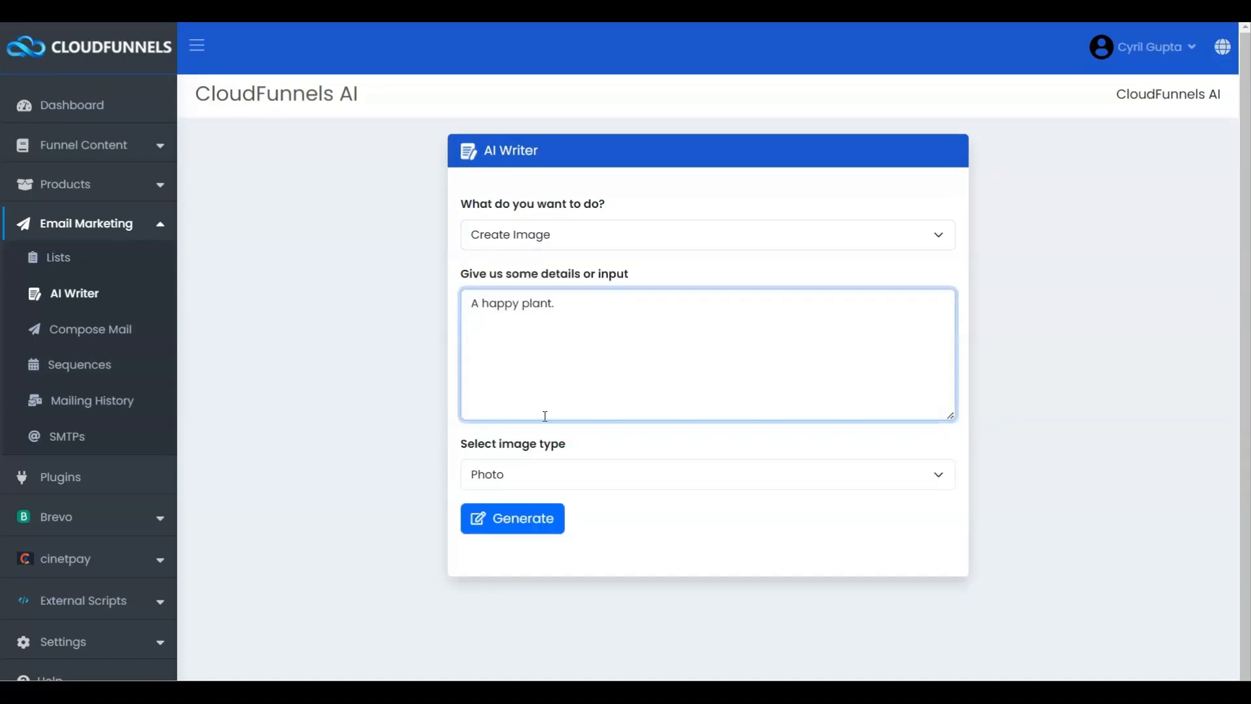
pyautogui.click(589, 470)
pyautogui.click(560, 496)
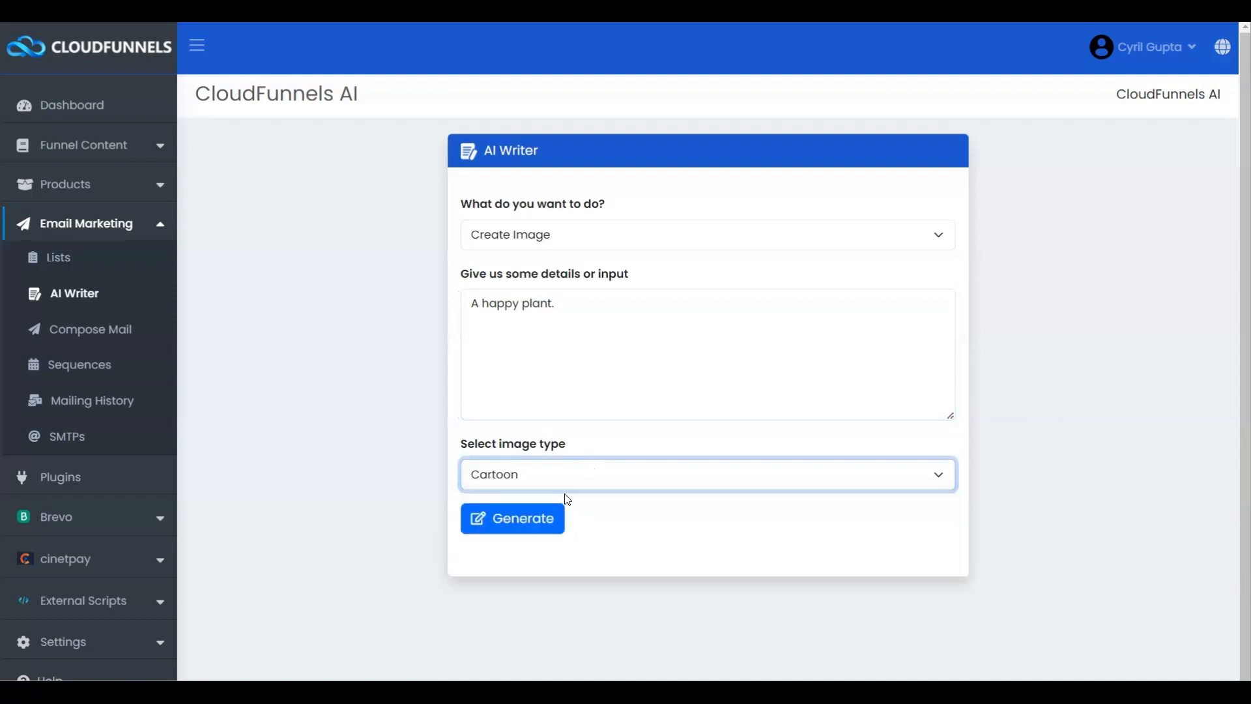
pyautogui.click(533, 515)
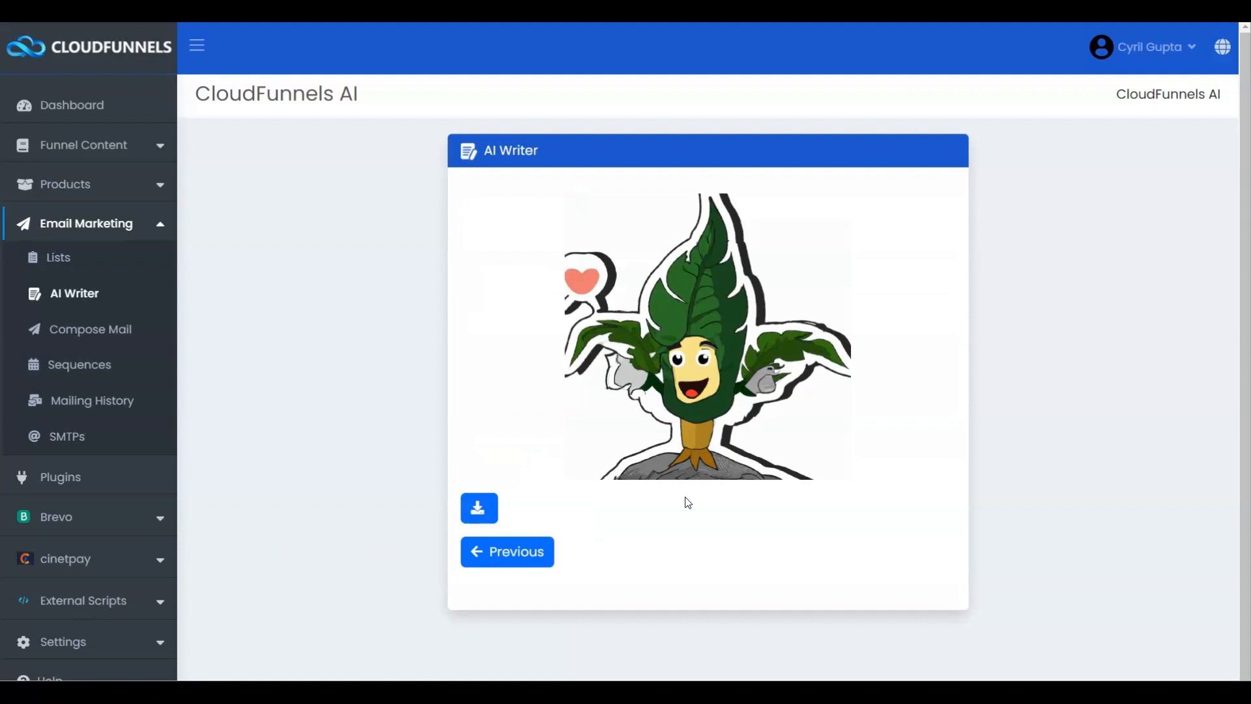
pyautogui.click(478, 509)
pyautogui.click(504, 558)
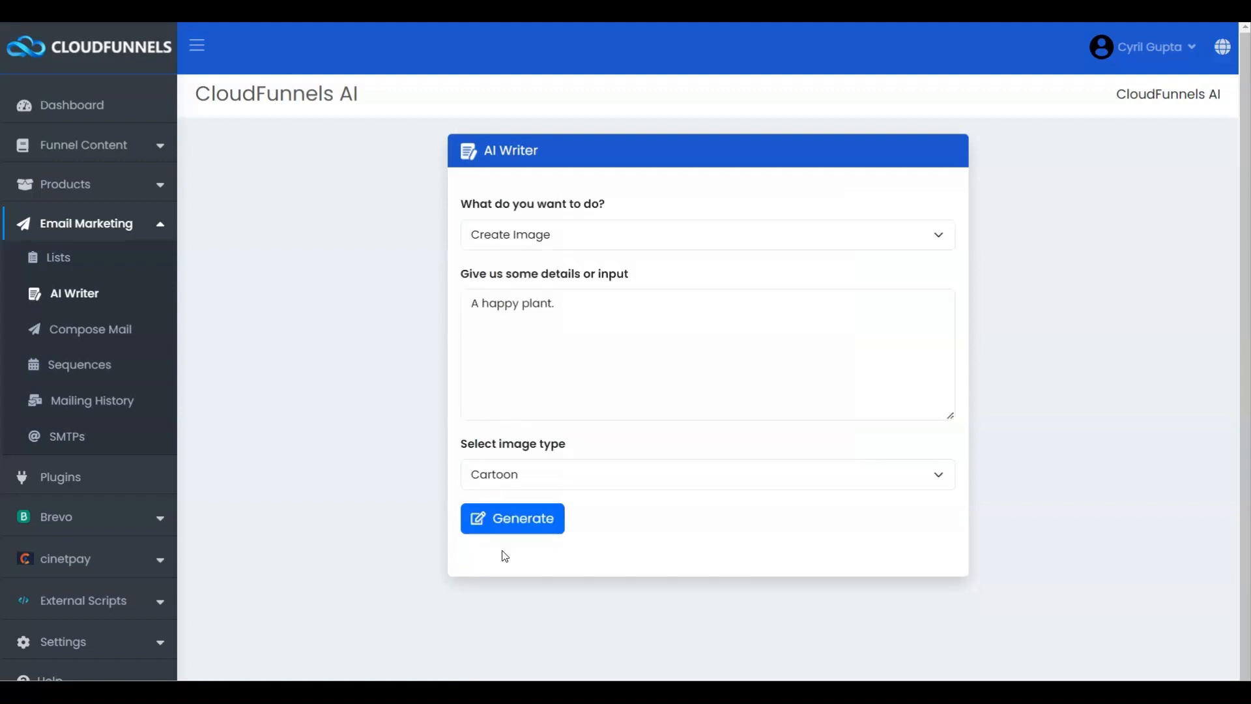
# Step: Choose Email Body as the content type and set the product name to "We are sellers of special plant growth formula for home gardens."
pyautogui.click(686, 245)
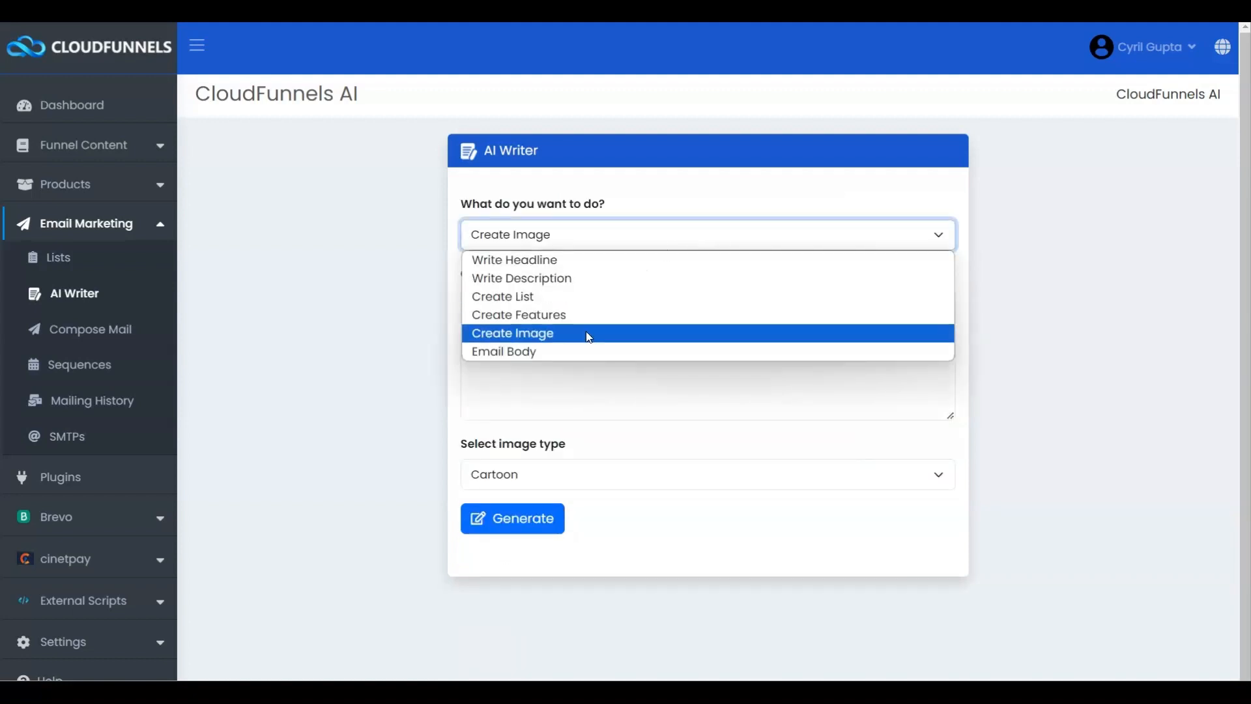
pyautogui.click(558, 354)
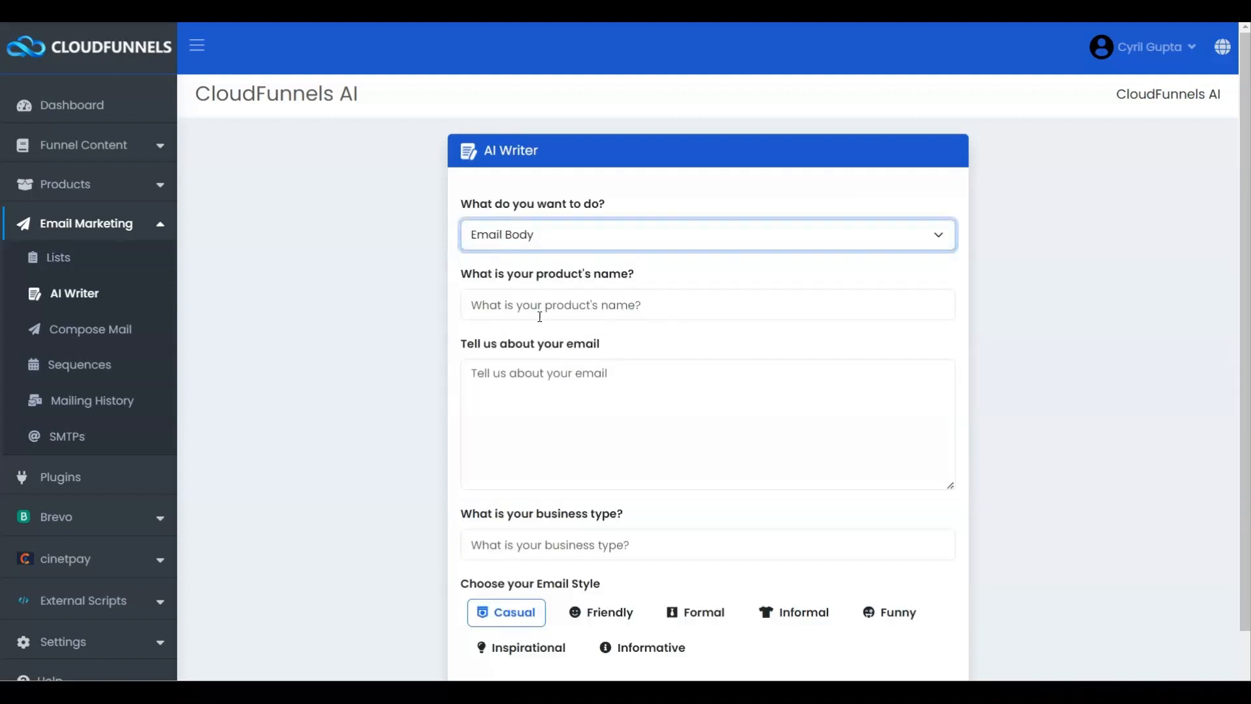
pyautogui.click(521, 311)
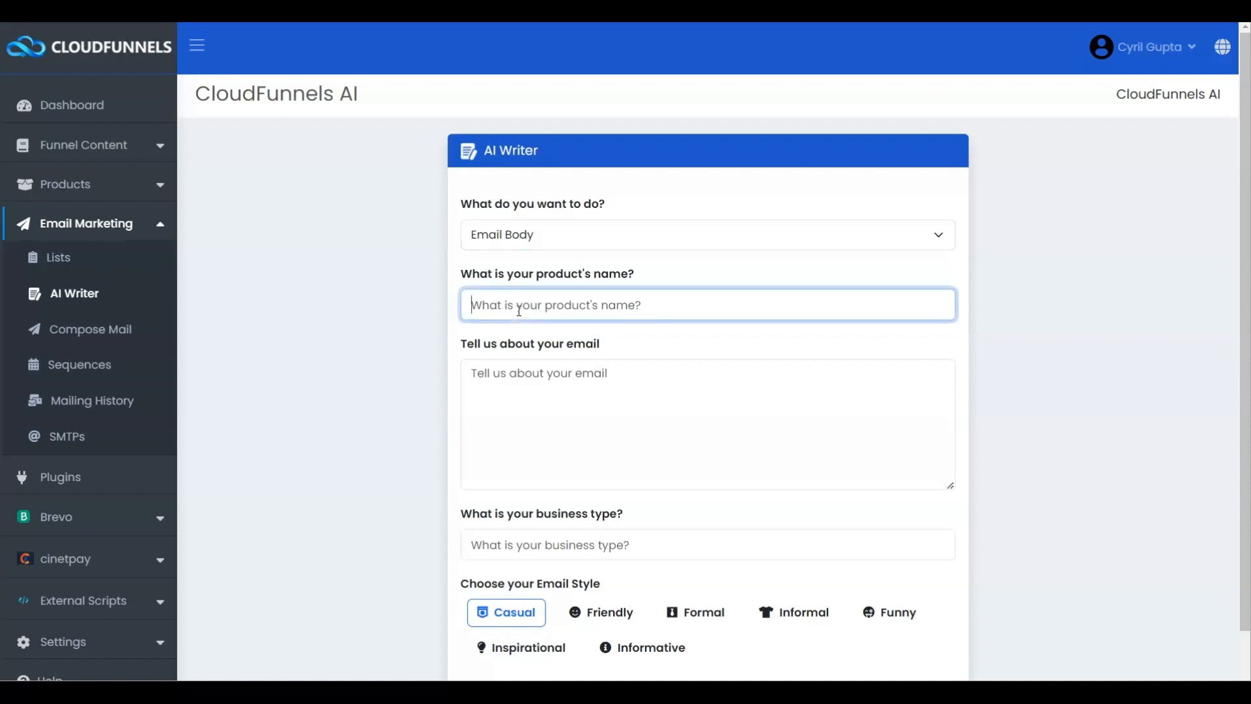
pyautogui.hotkey('ctrl', 'v')
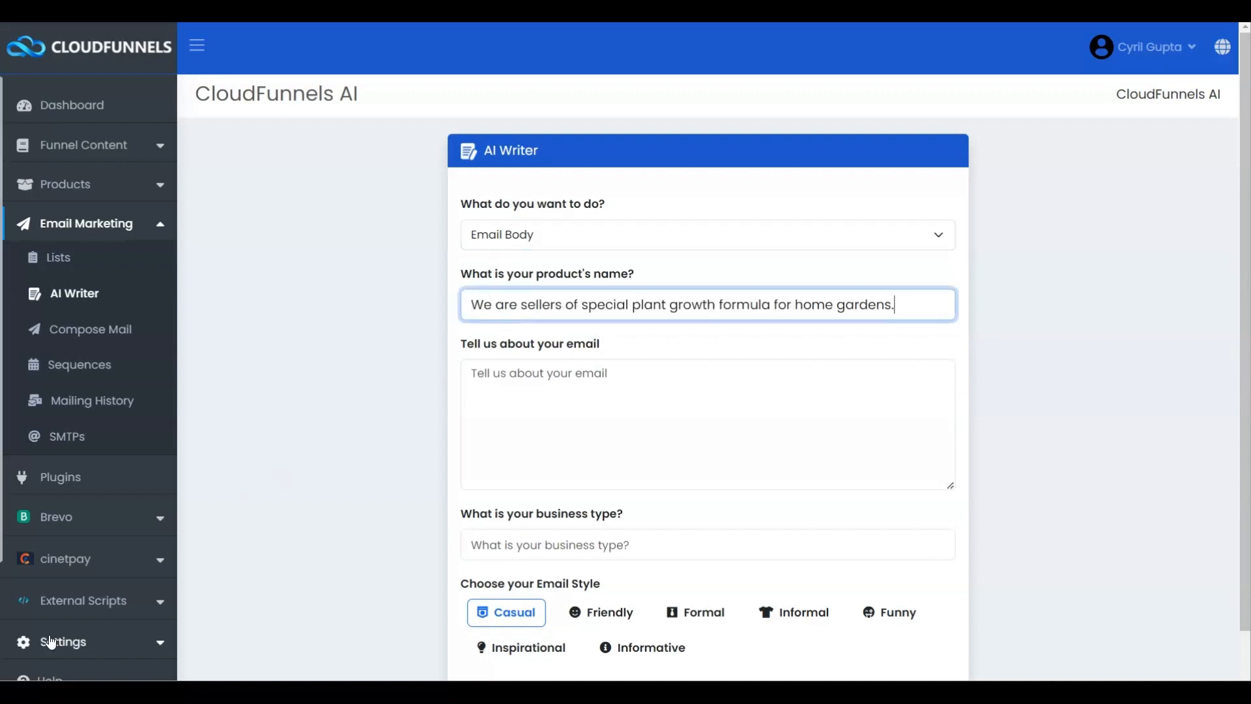
# Step: Paste the 'groFood' email brief with the $10 for 5 KGs offer and set the business type to "FasterGRO LLC"
pyautogui.click(508, 374)
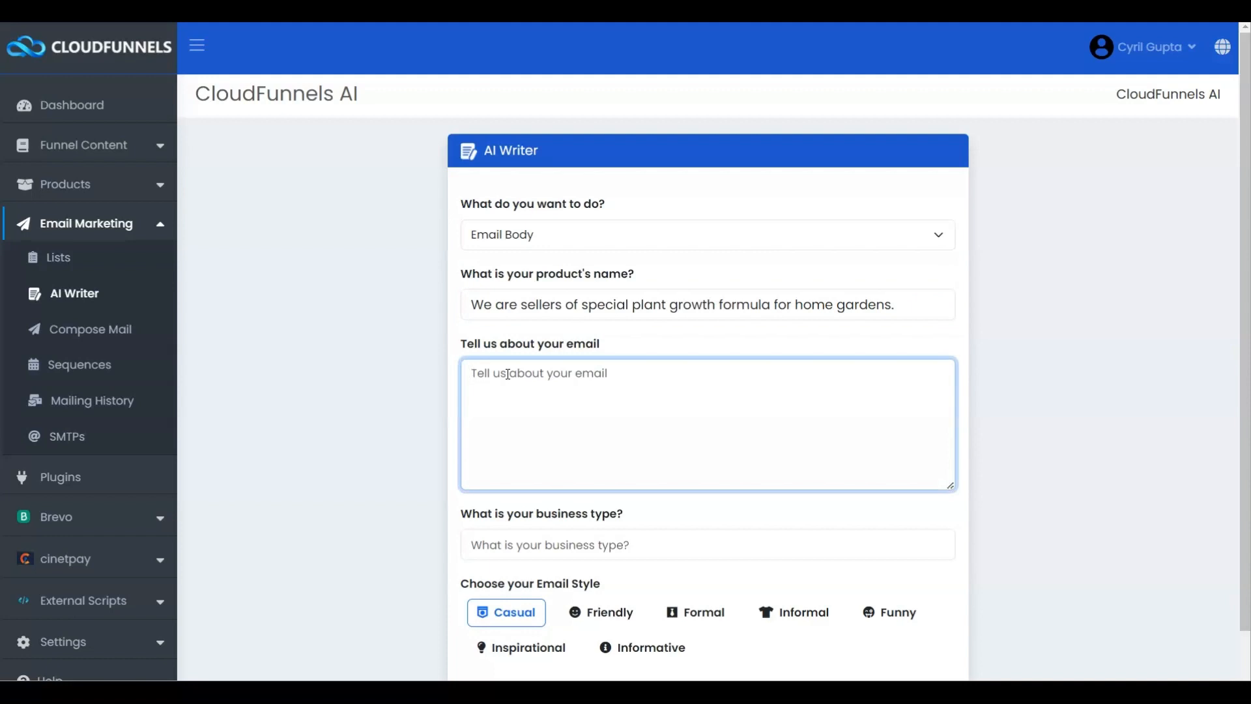
pyautogui.hotkey('ctrl', 'v')
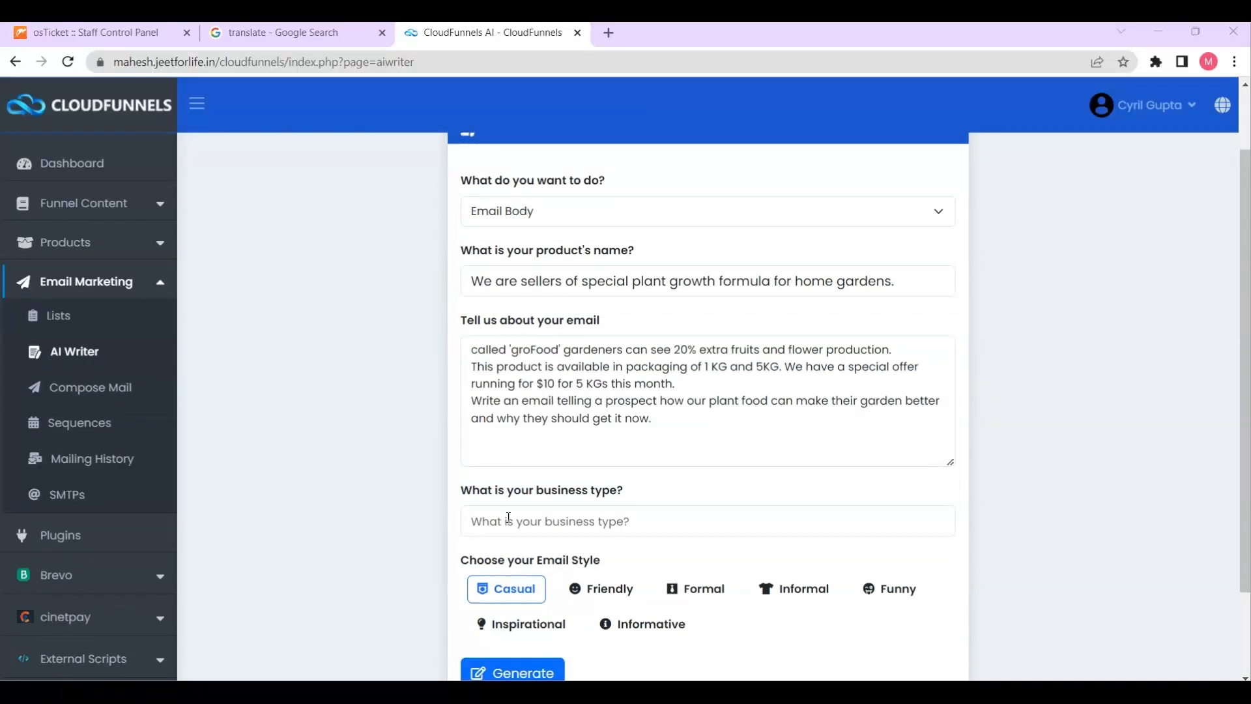
pyautogui.click(508, 518)
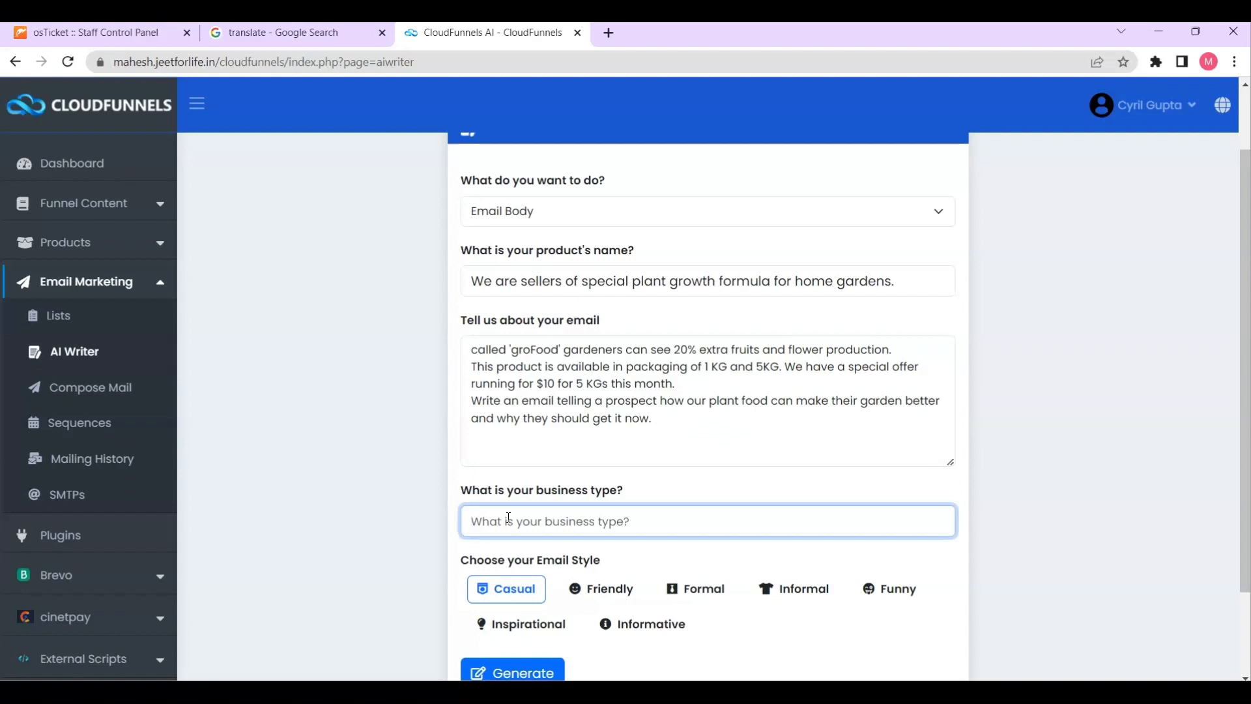
pyautogui.hotkey('ctrl', 'v')
# Step: Generate the email body in the Casual style, copy the text and return to the form
pyautogui.scroll(-2, 658, 515)
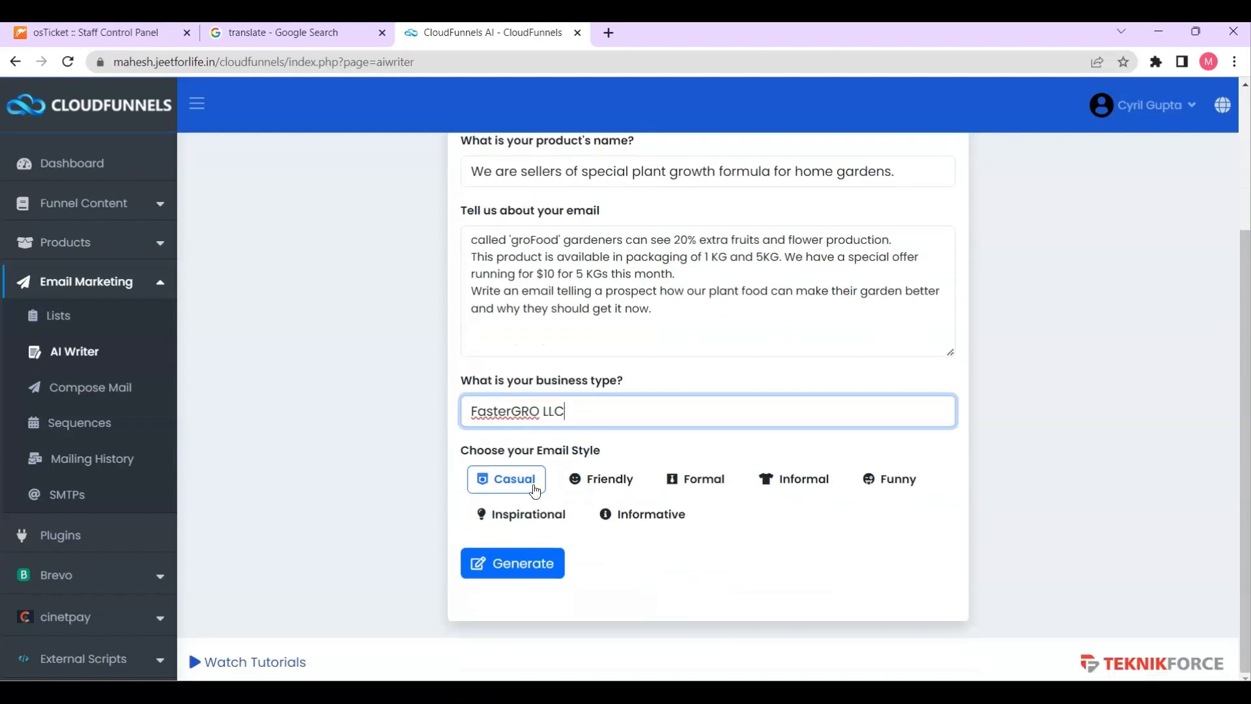
pyautogui.click(514, 485)
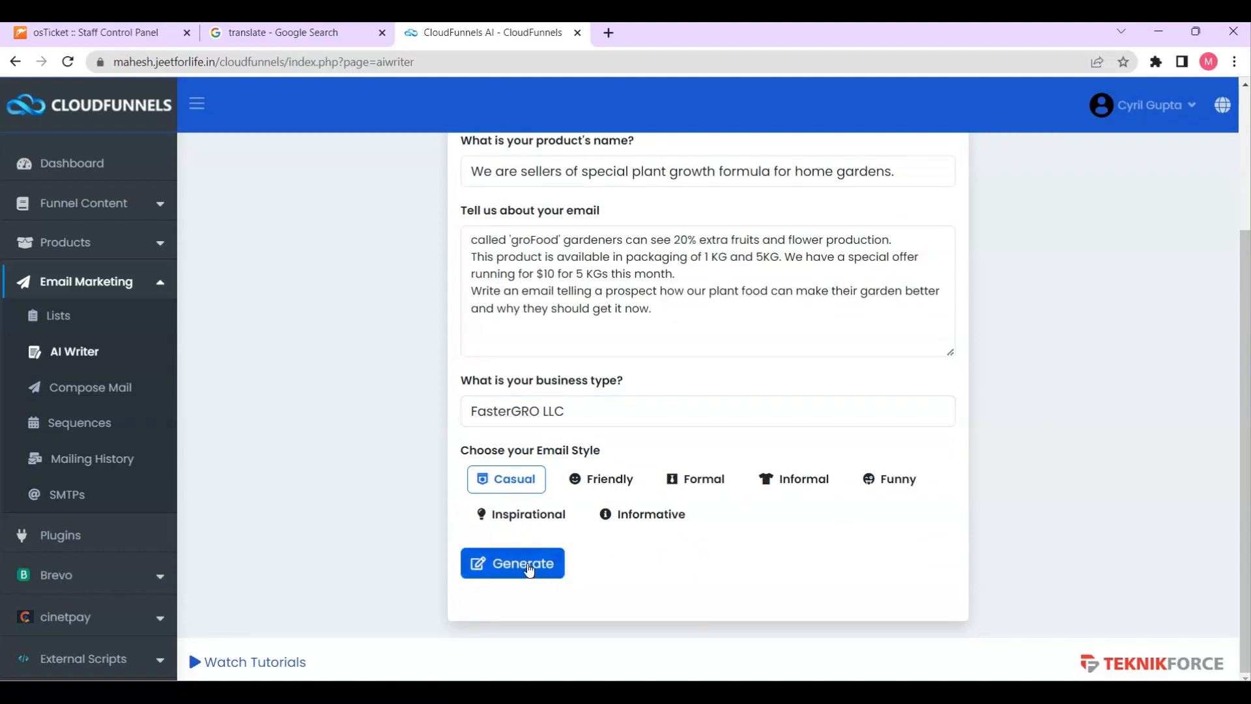
pyautogui.click(529, 568)
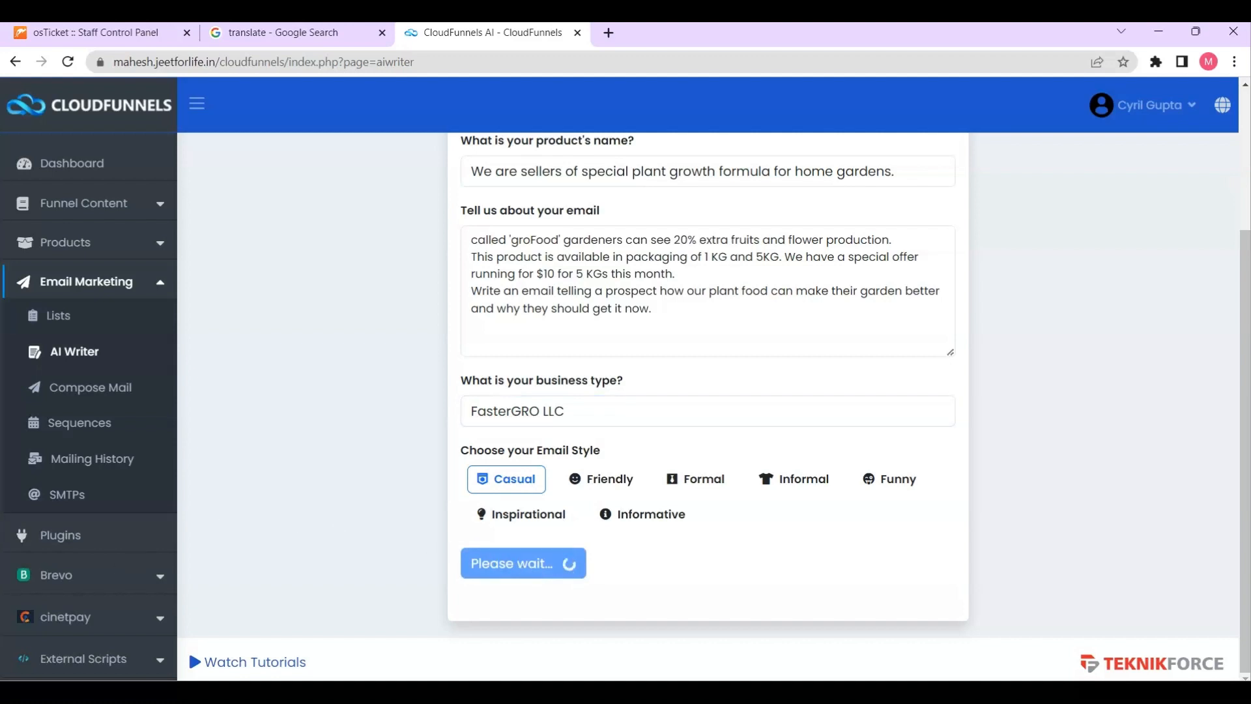
pyautogui.press('F11')
pyautogui.scroll(-10, 767, 247)
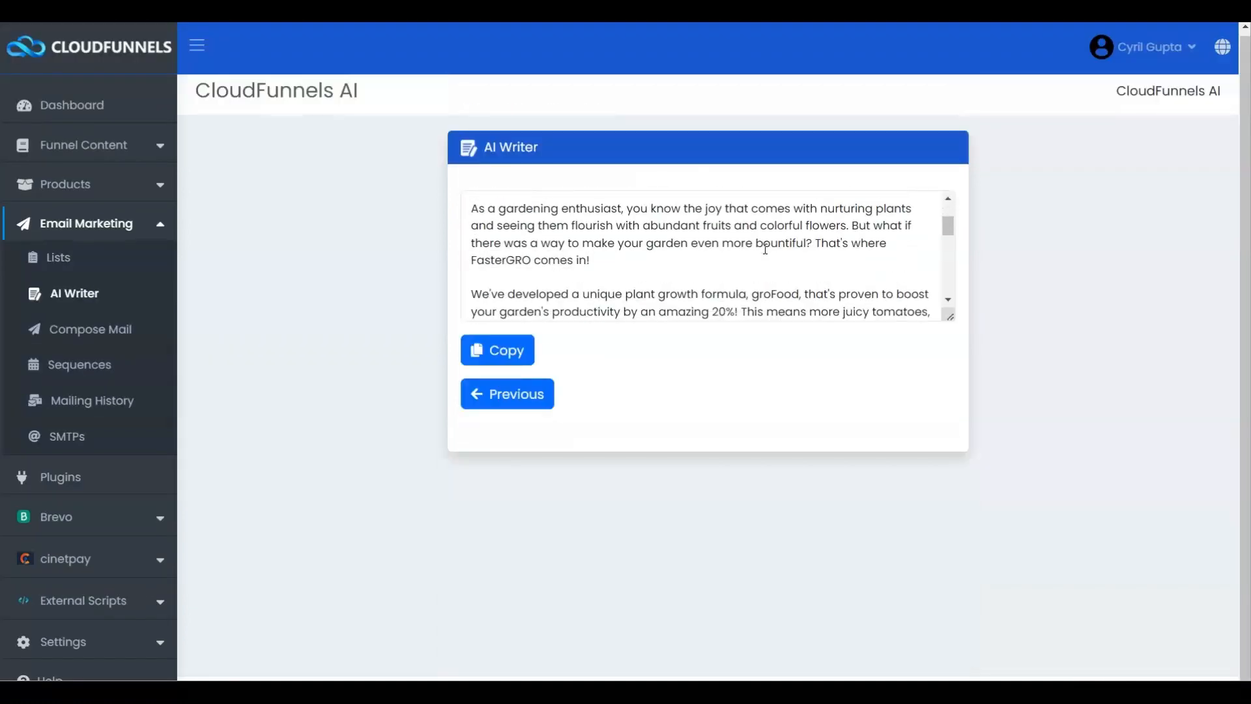
pyautogui.scroll(-1, 760, 253)
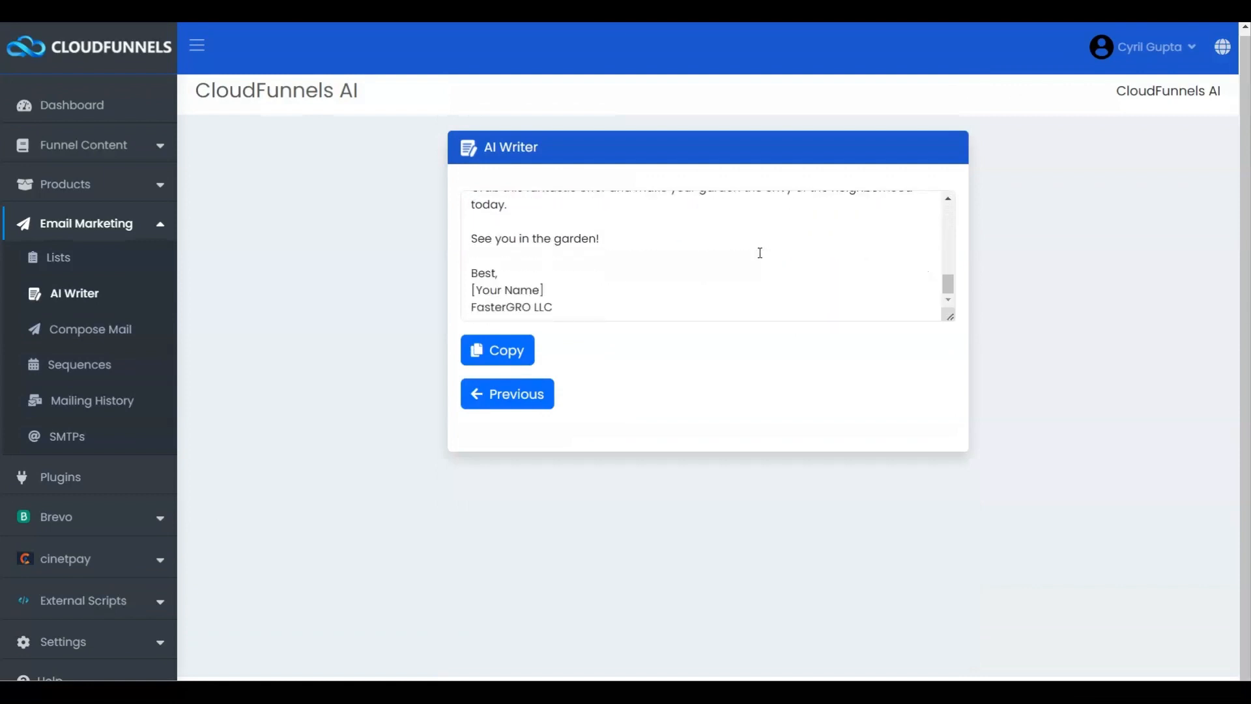
pyautogui.click(500, 353)
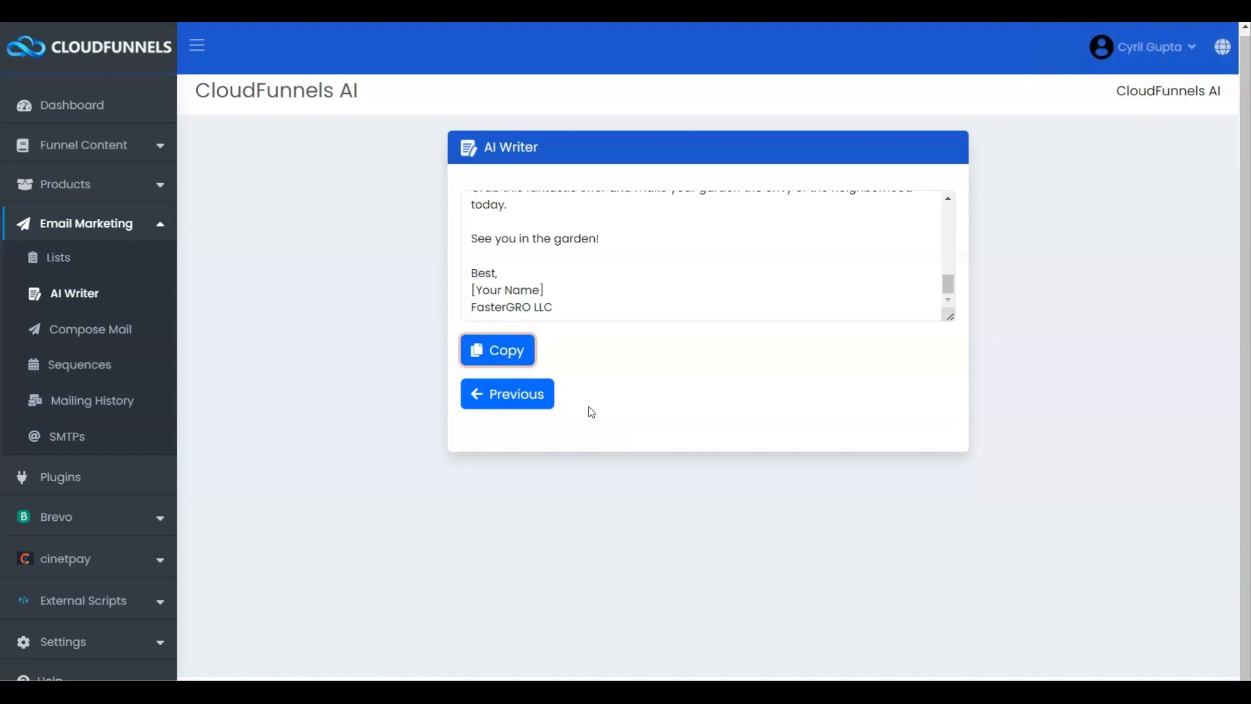
pyautogui.click(535, 394)
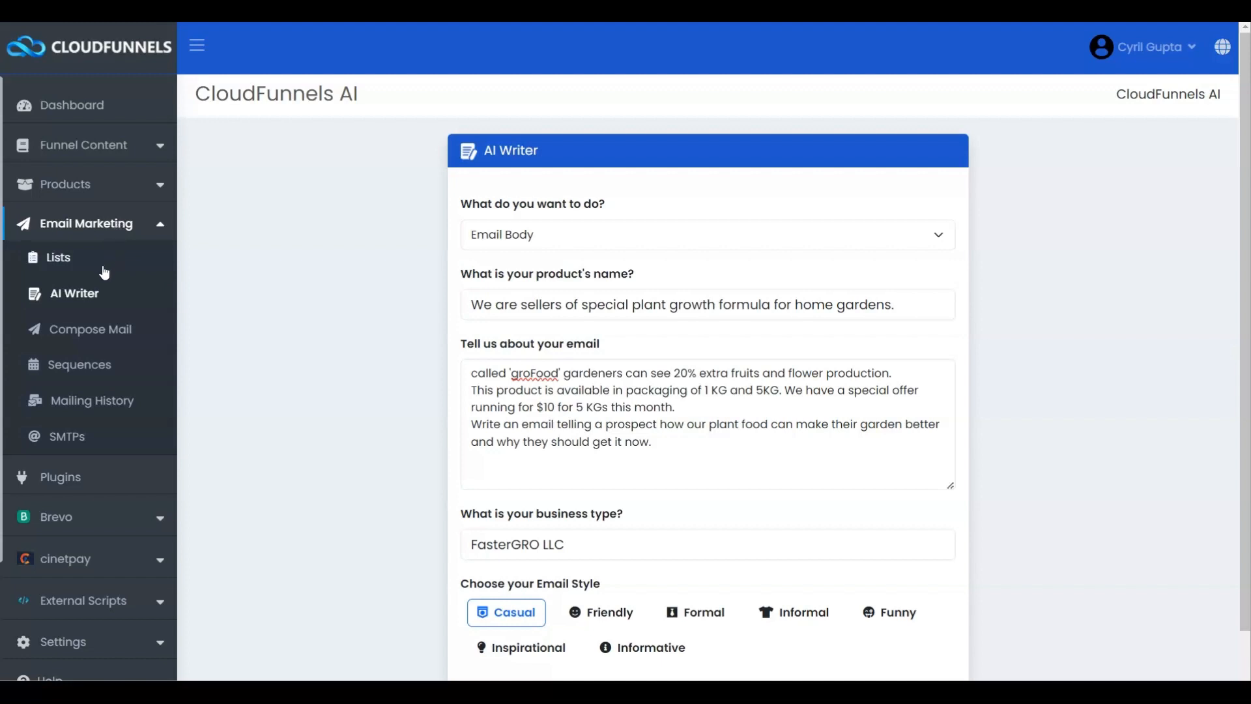
# Step: Open Compose Mail and set the email subject to "The Plant Growth Formula That Will Grow Your Plants 20% Faster"
pyautogui.click(82, 332)
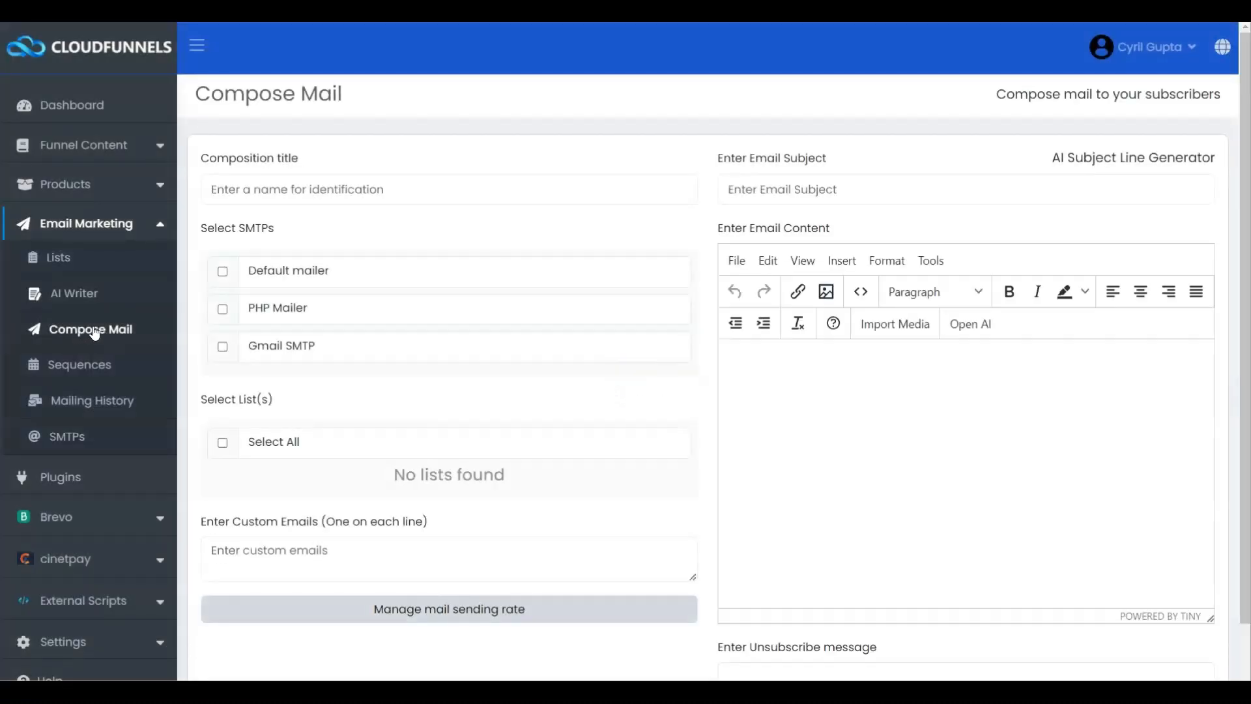
pyautogui.click(757, 190)
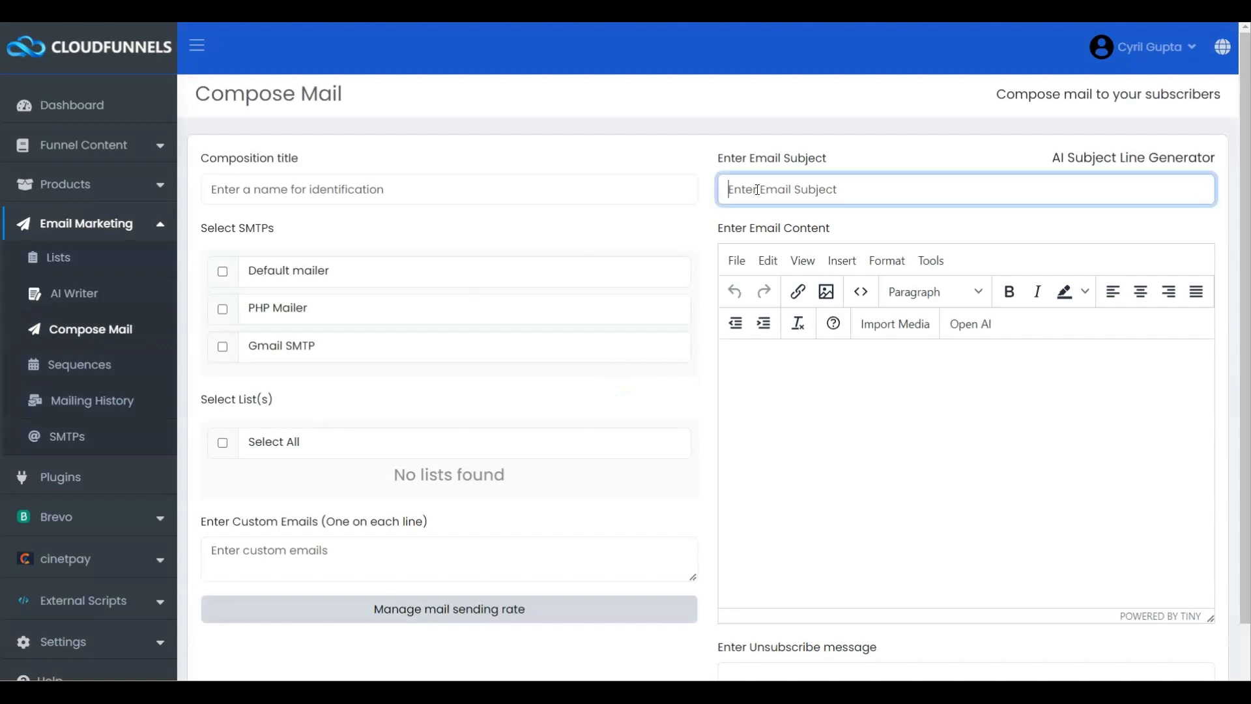
pyautogui.hotkey('ctrl', 'v')
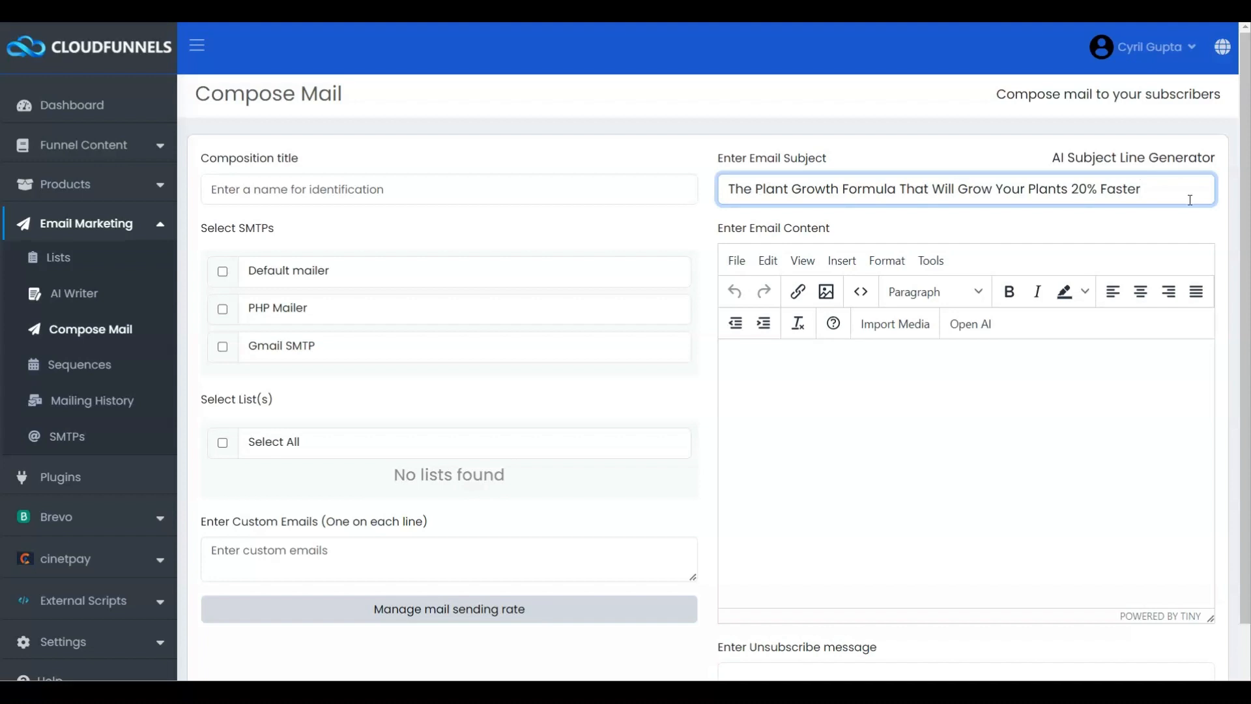
# Step: Generate AI subject lines and replace the email subject with "Experience 20% Faster Plant Growth with this Unique Formula"
pyautogui.click(1135, 159)
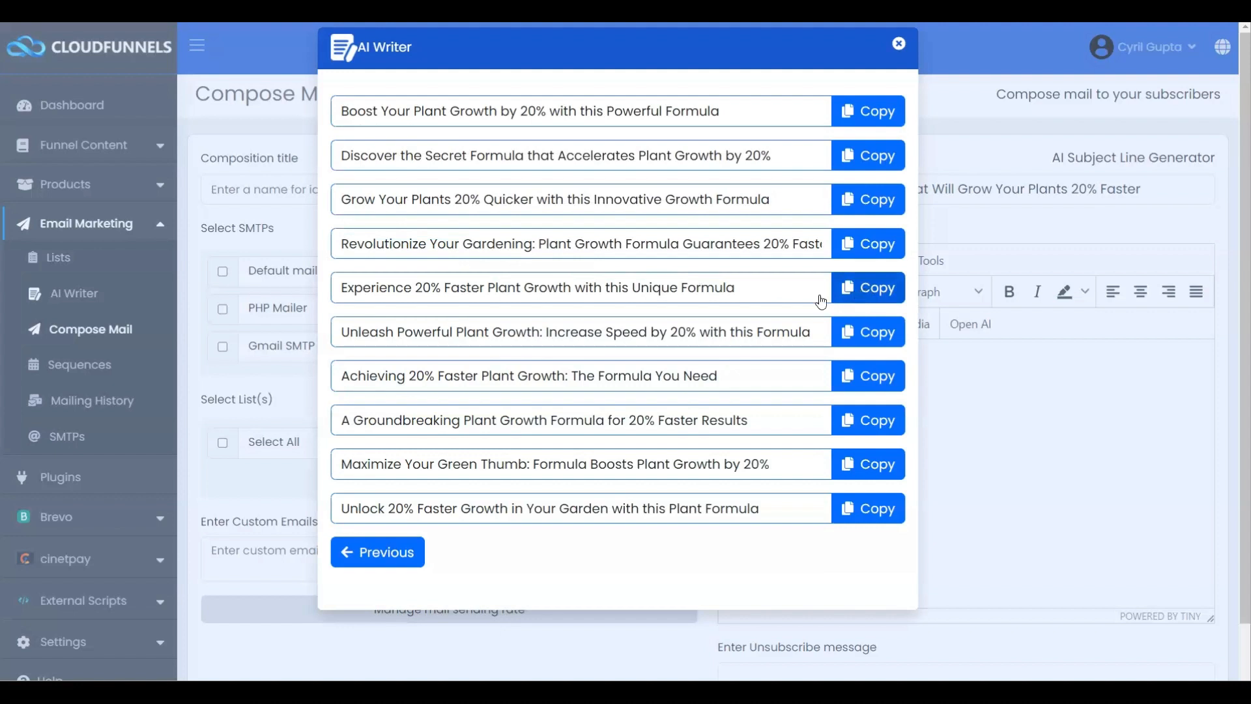
pyautogui.click(866, 292)
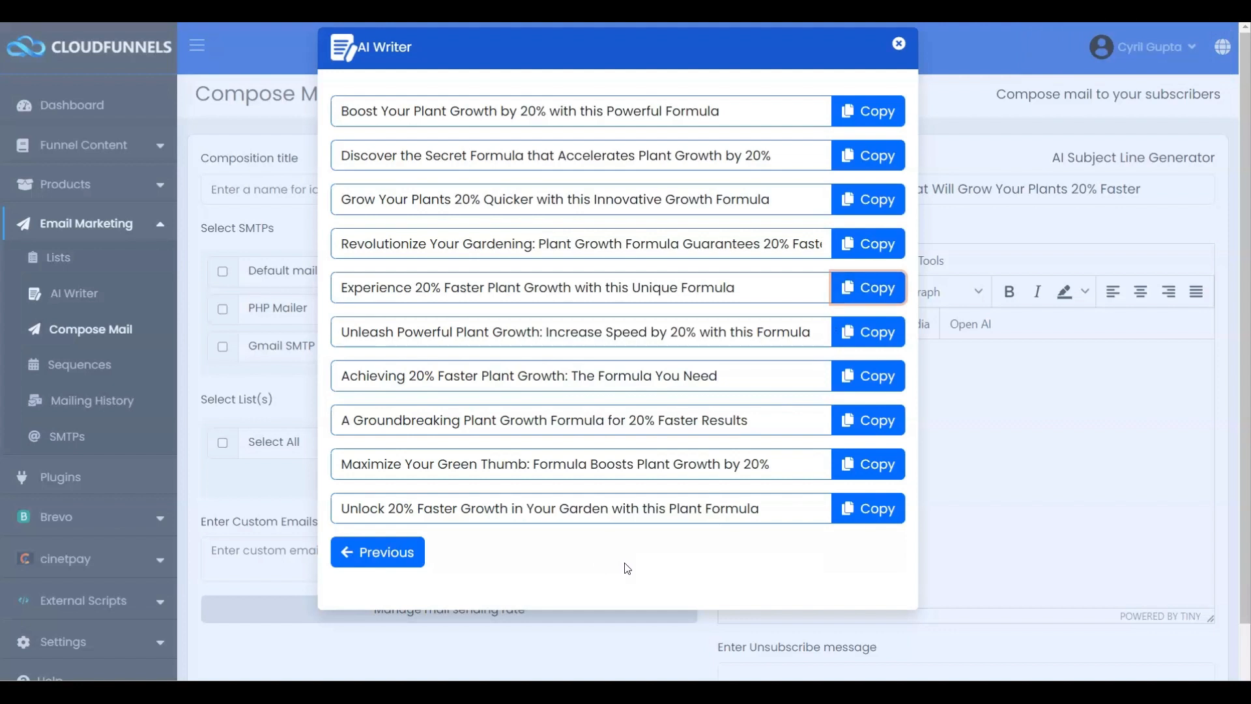
pyautogui.click(381, 553)
pyautogui.click(899, 43)
pyautogui.moveTo(1129, 191); pyautogui.dragTo(720, 195)
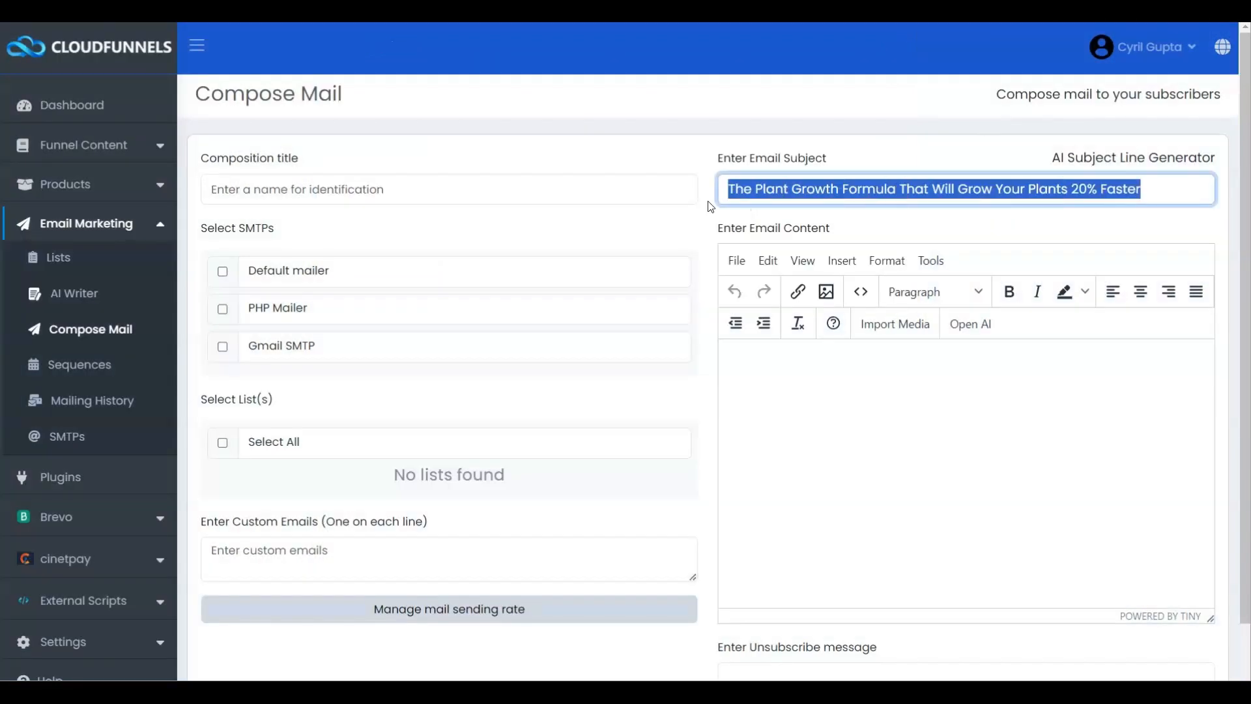
pyautogui.hotkey('ctrl', 'v')
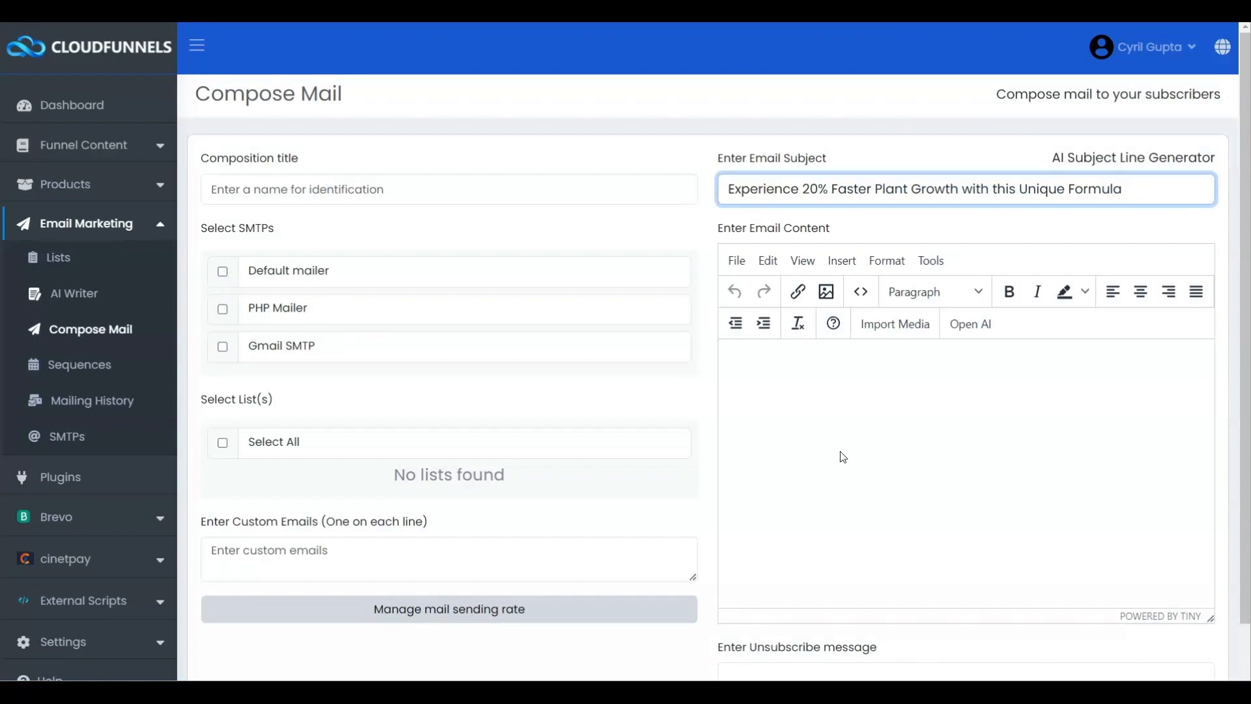
# Step: Open the content editor's AI writer for an Email Body with product name "We are sellers of special plant growth formula for home gardens."
pyautogui.click(969, 327)
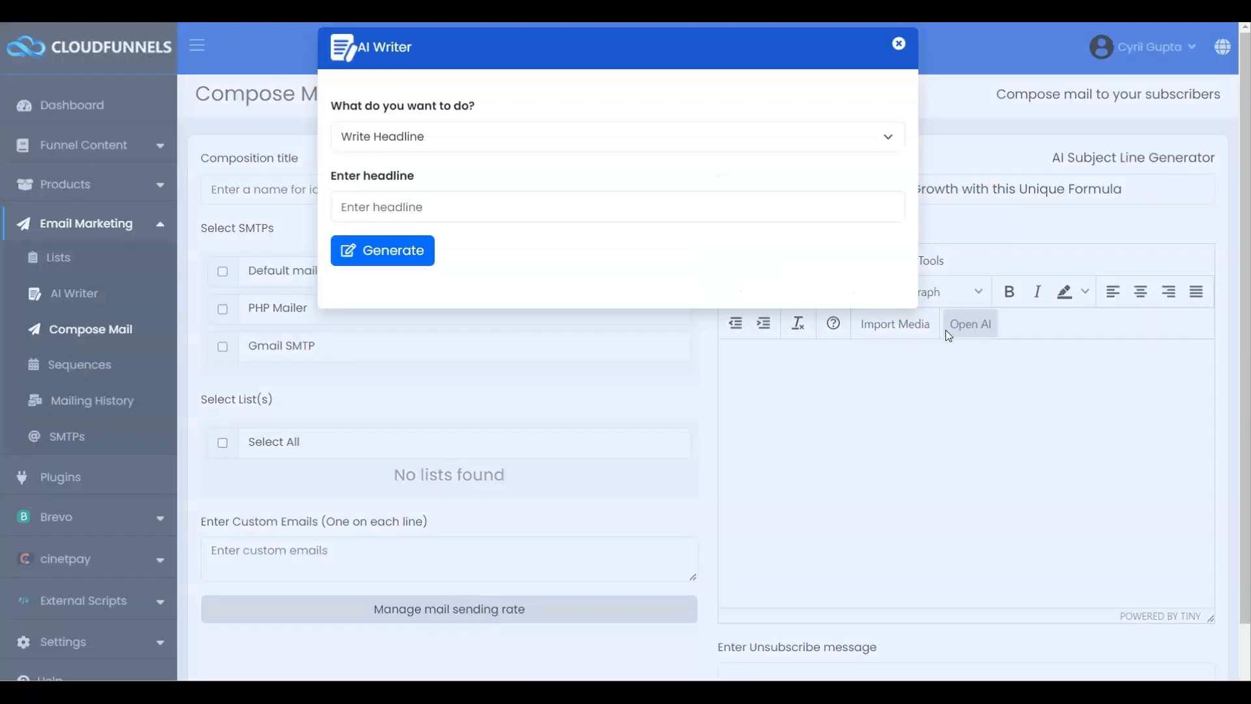
pyautogui.click(589, 138)
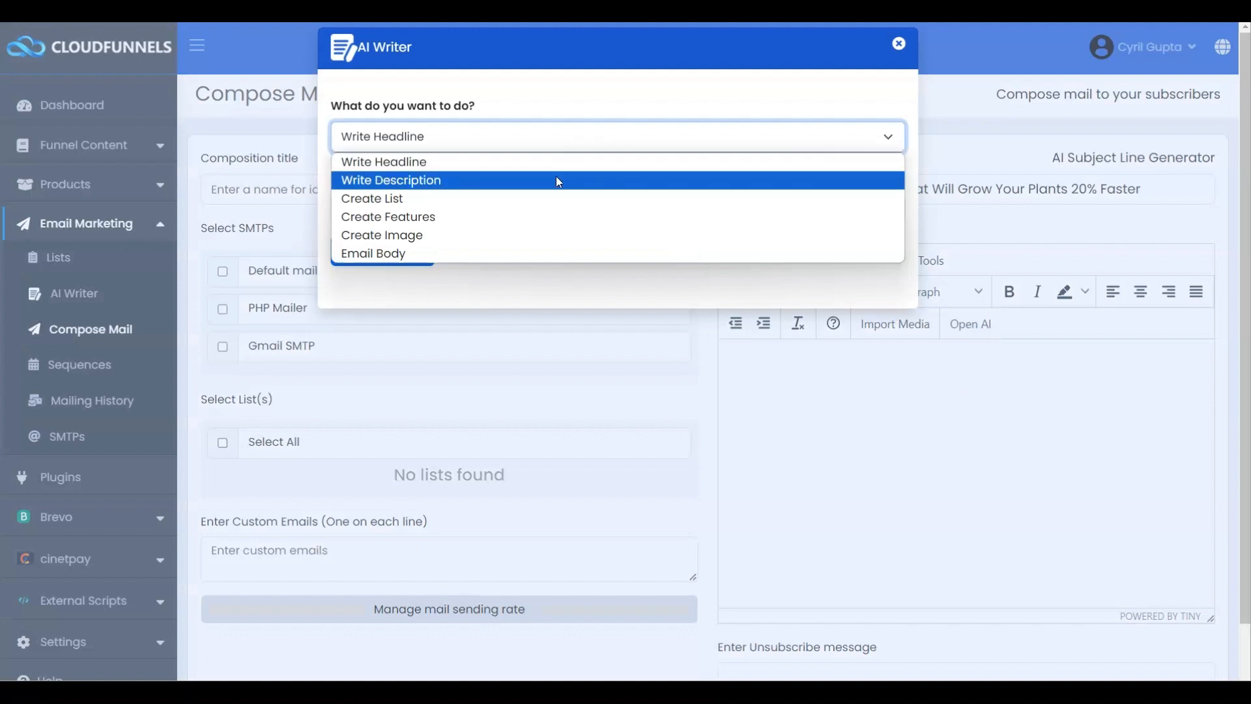
pyautogui.click(529, 253)
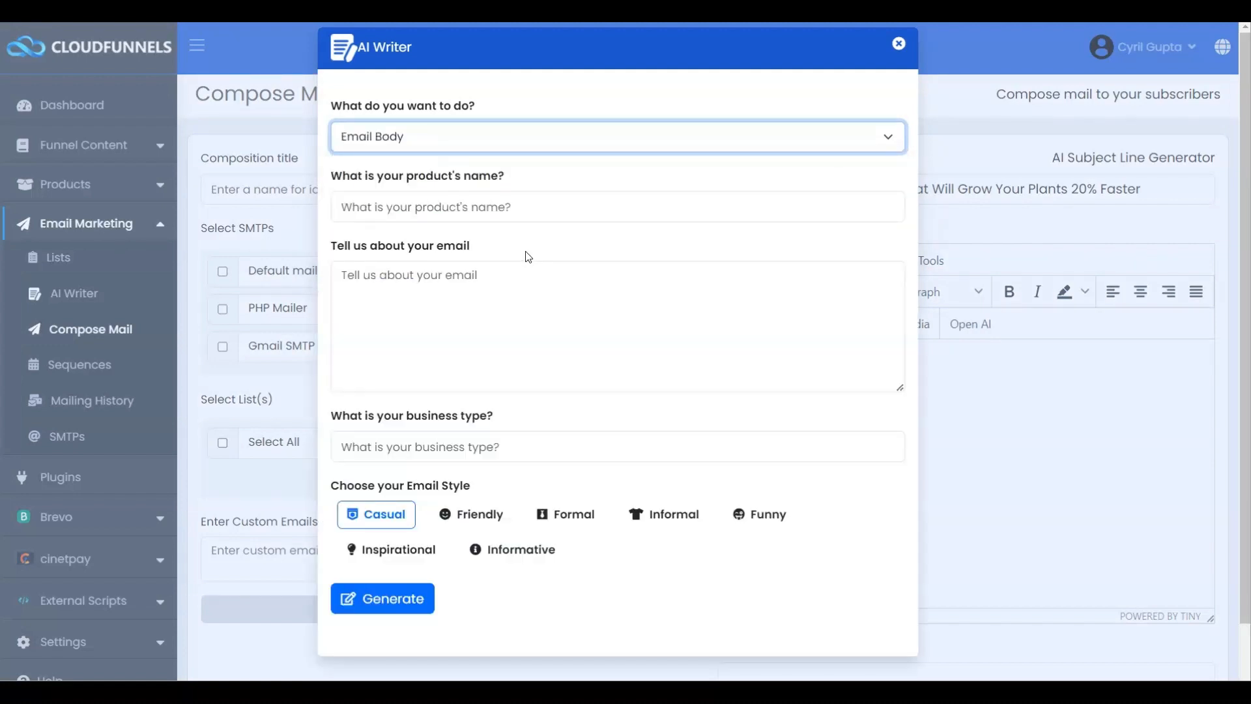
pyautogui.click(443, 207)
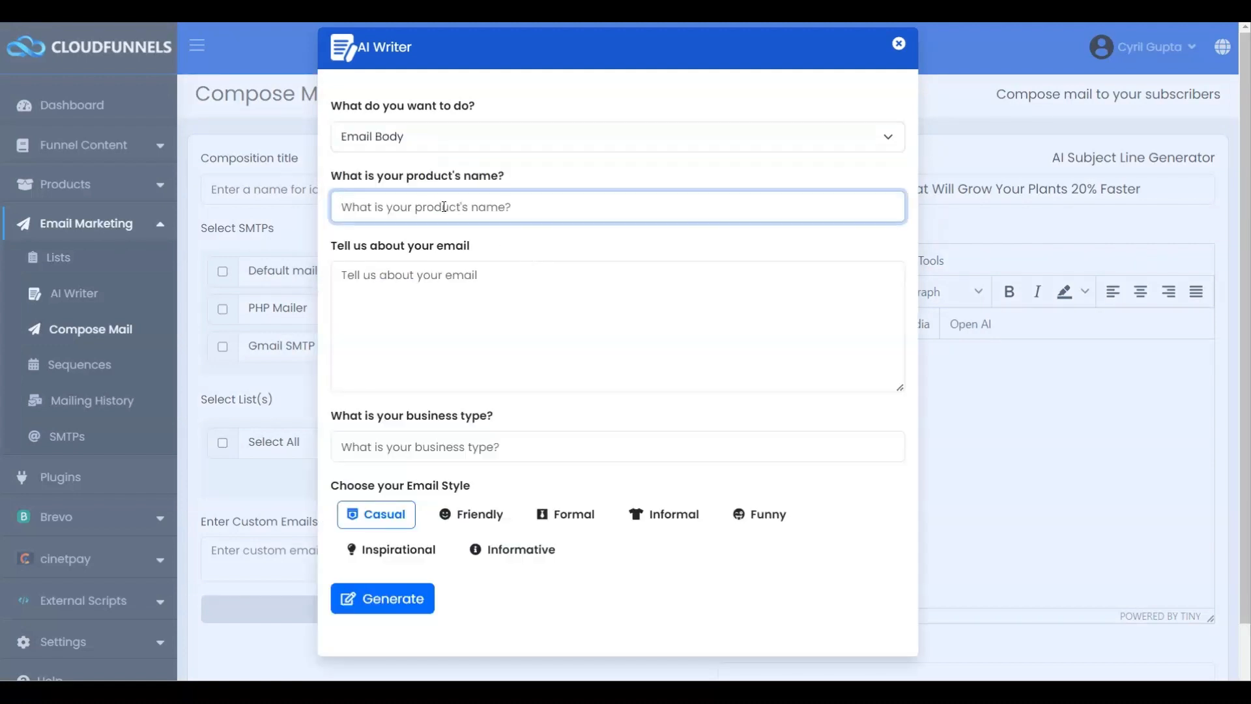
pyautogui.hotkey('ctrl', 'v')
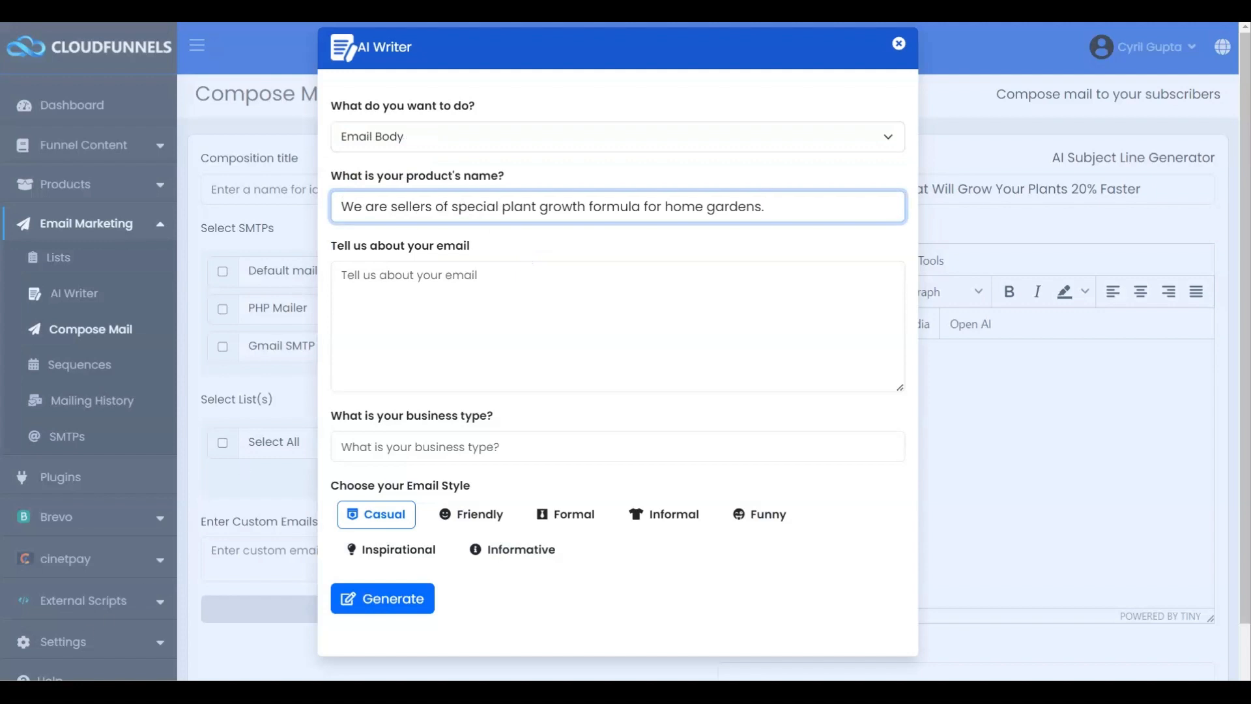
# Step: Paste the 'groFood' brief as the email details and enter "FasterGRO LLC" as the business type
pyautogui.click(402, 299)
pyautogui.click(361, 275)
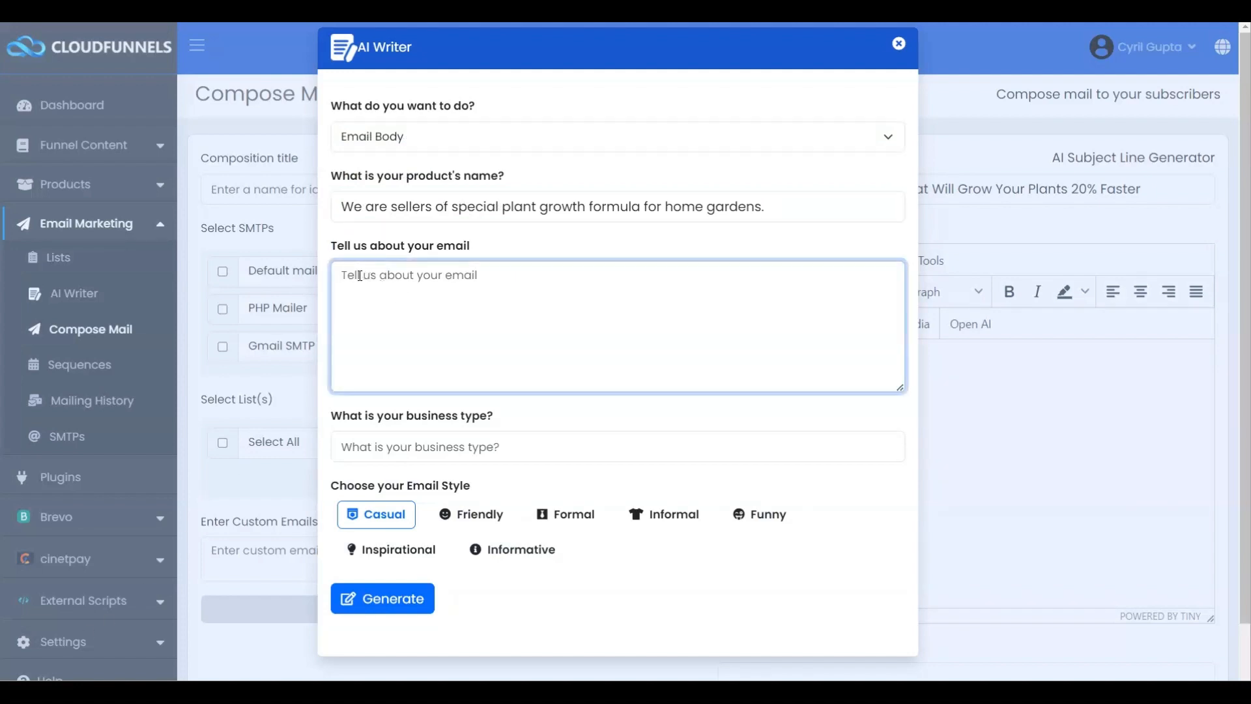
pyautogui.hotkey('ctrl', 'v')
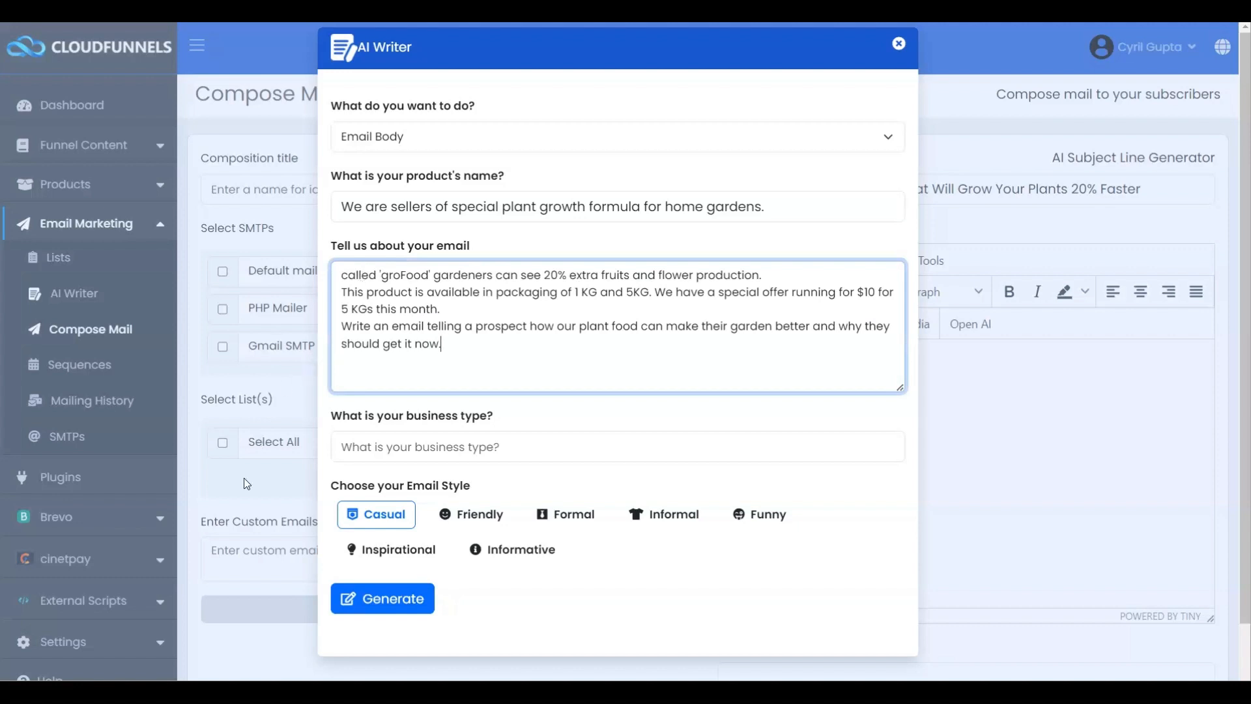
pyautogui.click(447, 451)
pyautogui.hotkey('ctrl', 'v')
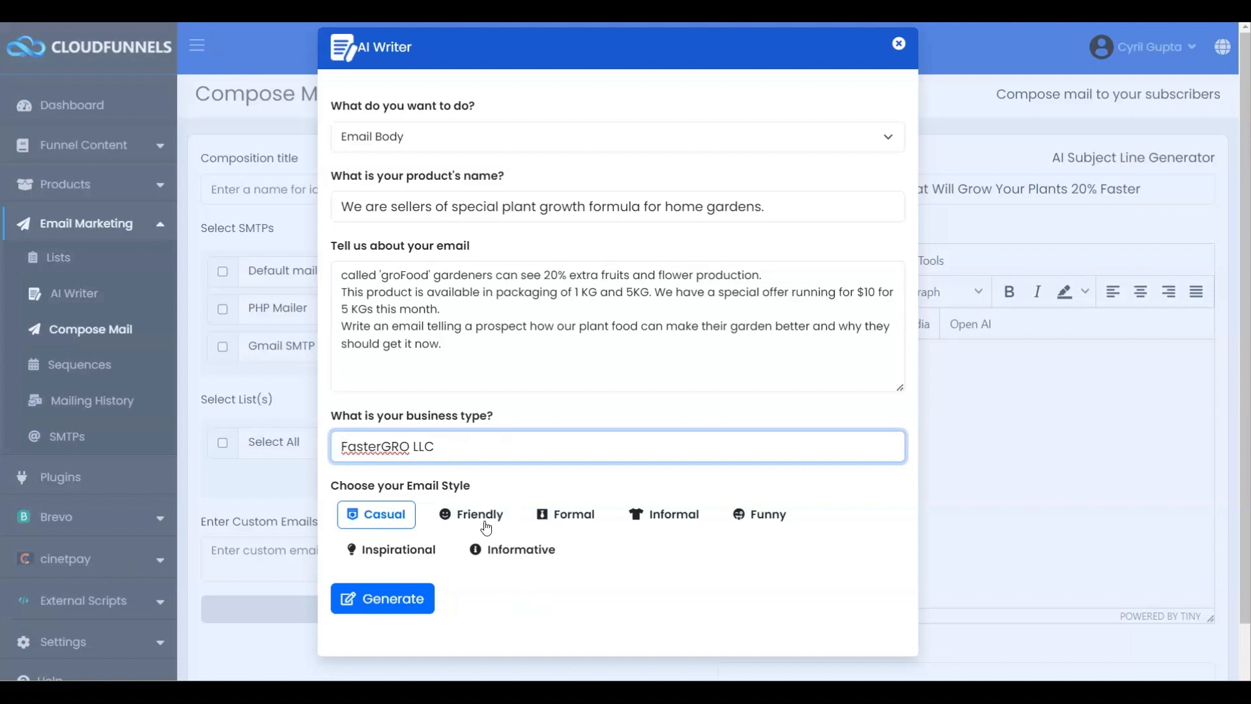
# Step: Generate the email in the Casual style, copy the resulting text and go back to the form
pyautogui.click(376, 521)
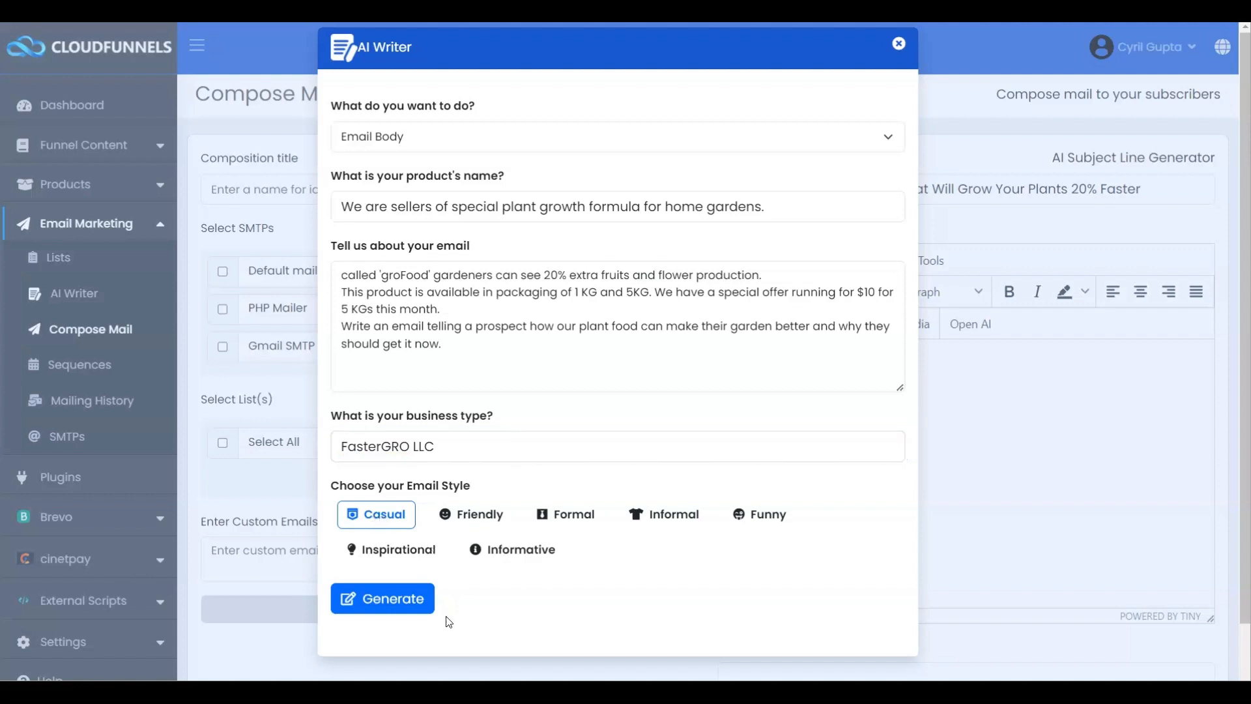
pyautogui.click(385, 598)
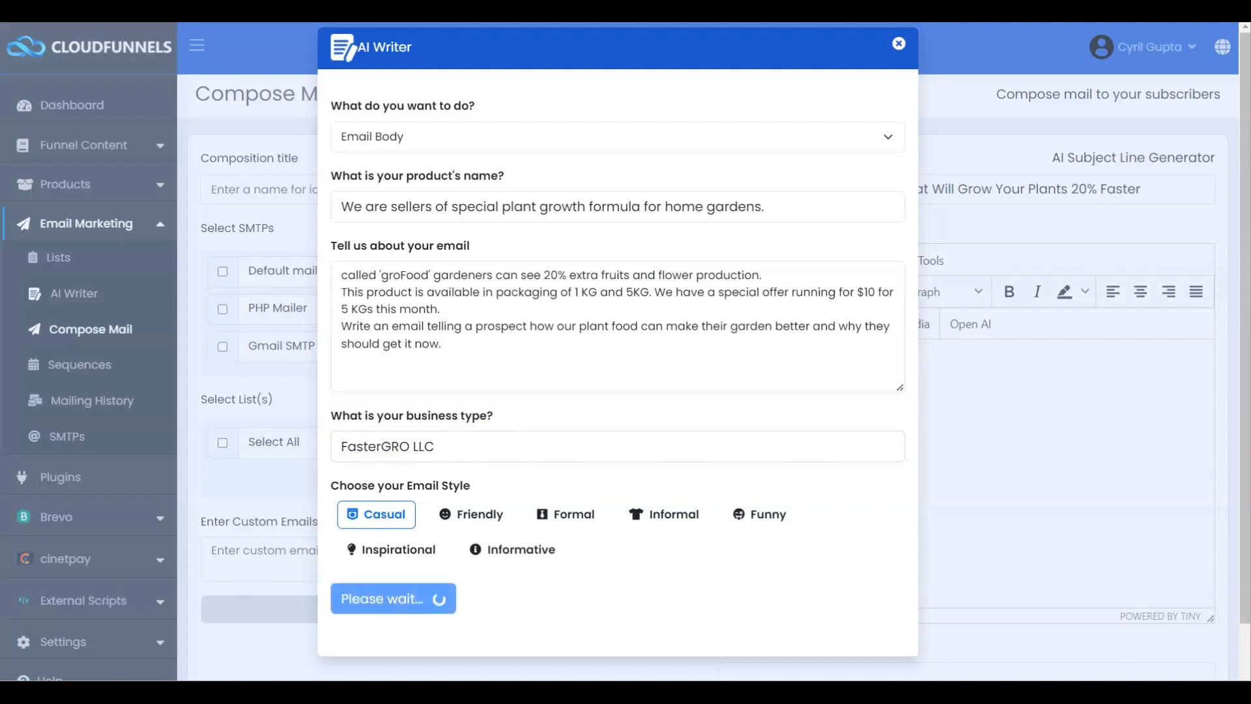
pyautogui.scroll(-5, 520, 162)
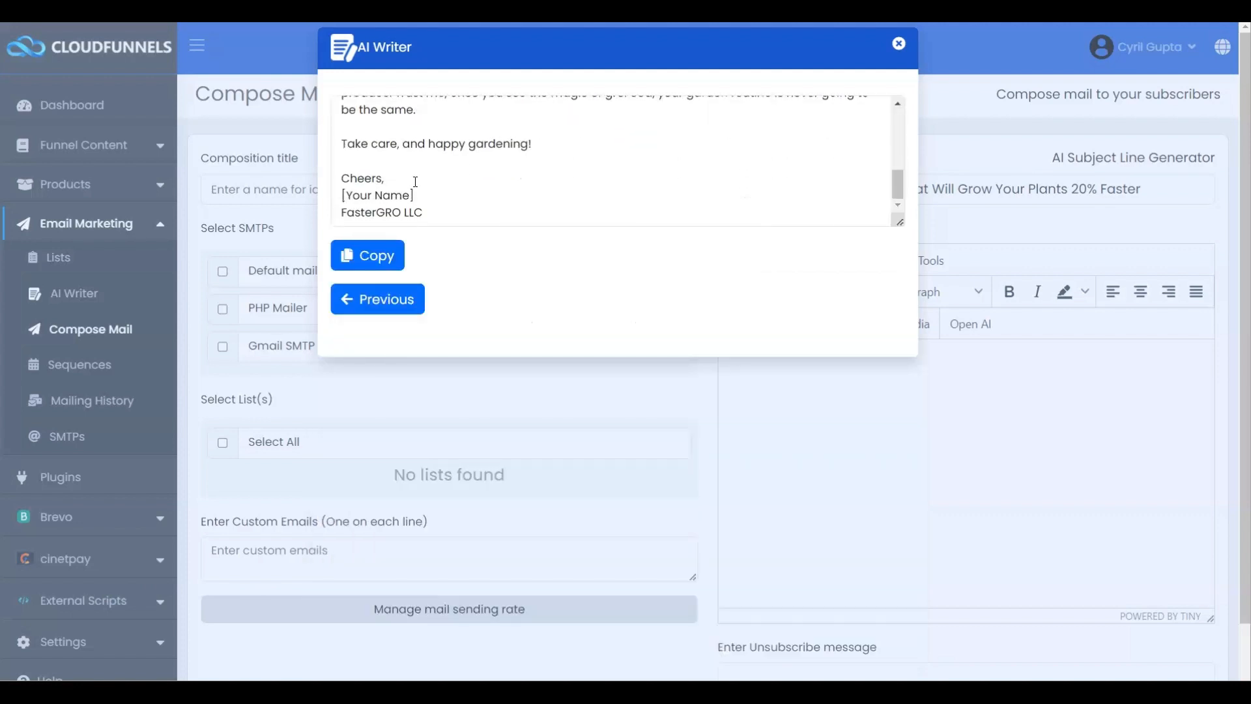
pyautogui.click(367, 257)
pyautogui.click(399, 305)
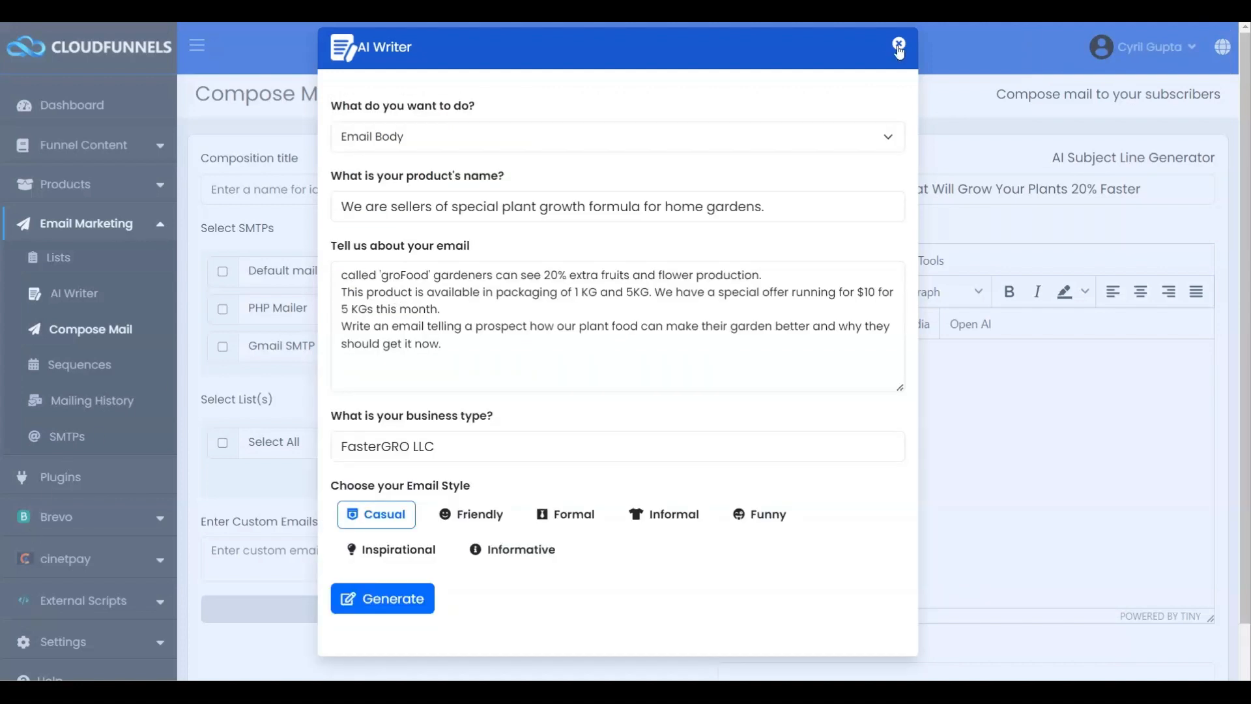
# Step: Close the AI writer and paste the copied email text into the email content
pyautogui.click(898, 44)
pyautogui.click(761, 361)
pyautogui.hotkey('ctrl', 'v')
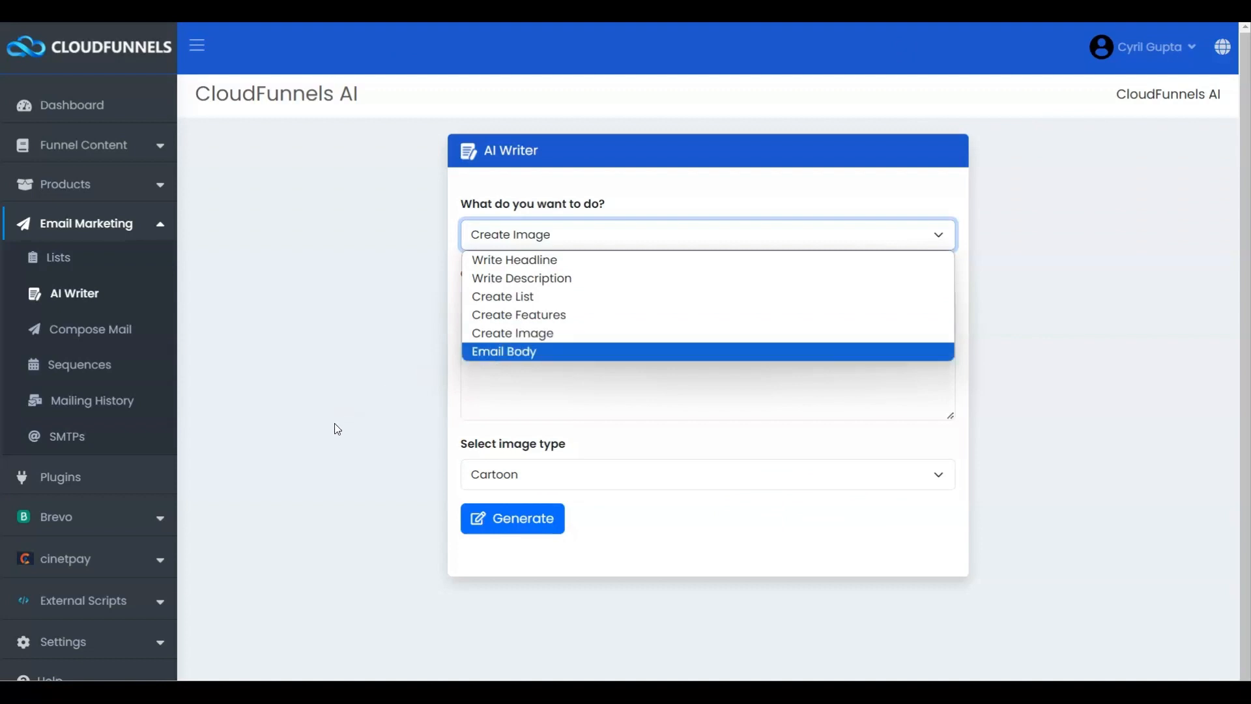
pyautogui.click(359, 425)
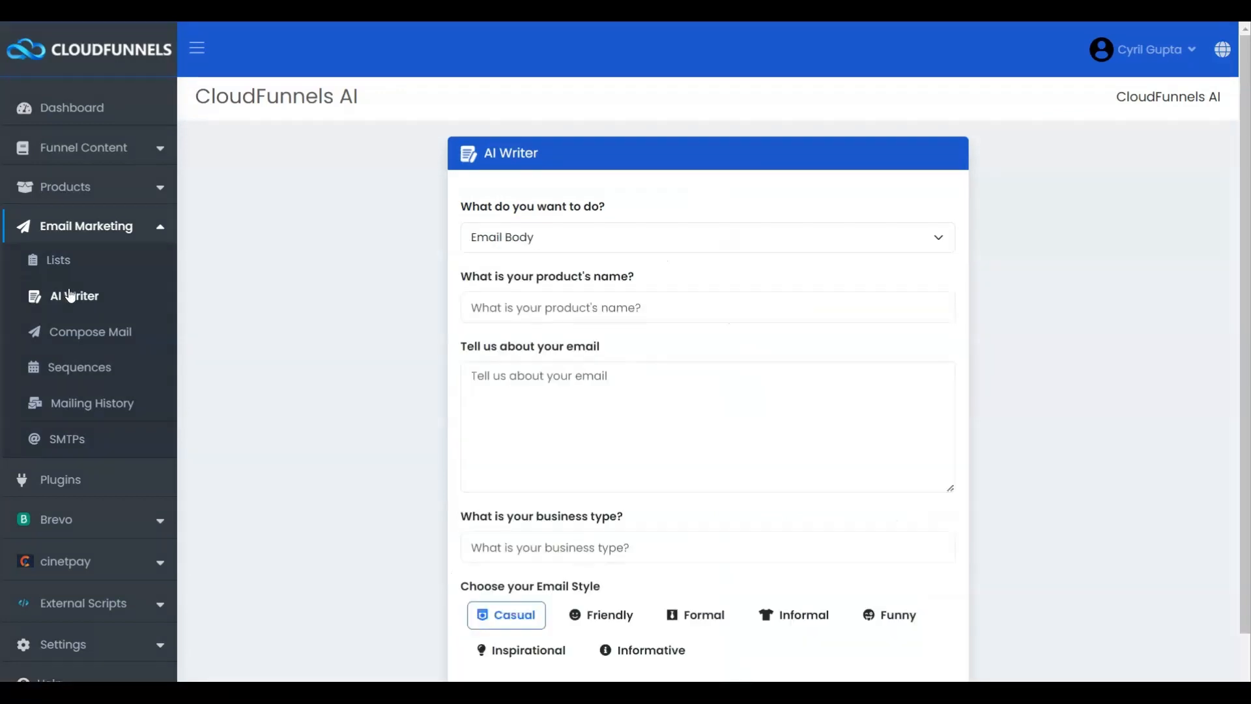